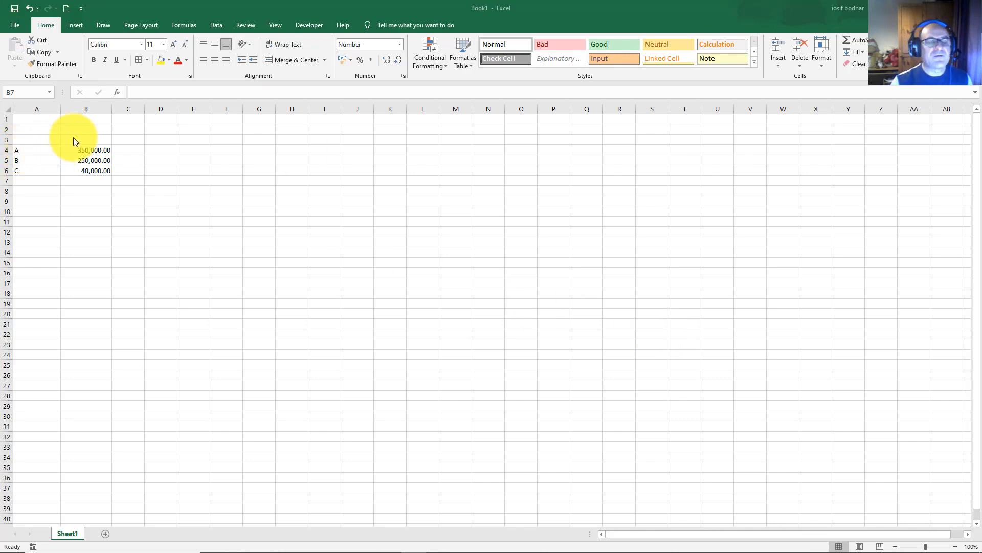
Step: Examine the labels A, B and C and their amounts in cells A4:B6
{"action": "left_click", "coordinate": [23, 150]}
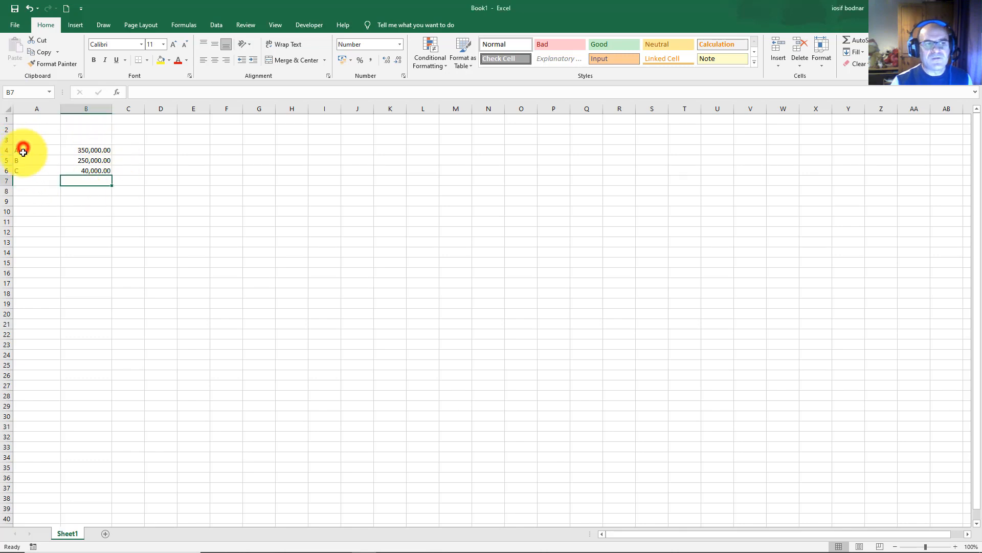
{"action": "left_click", "coordinate": [24, 160]}
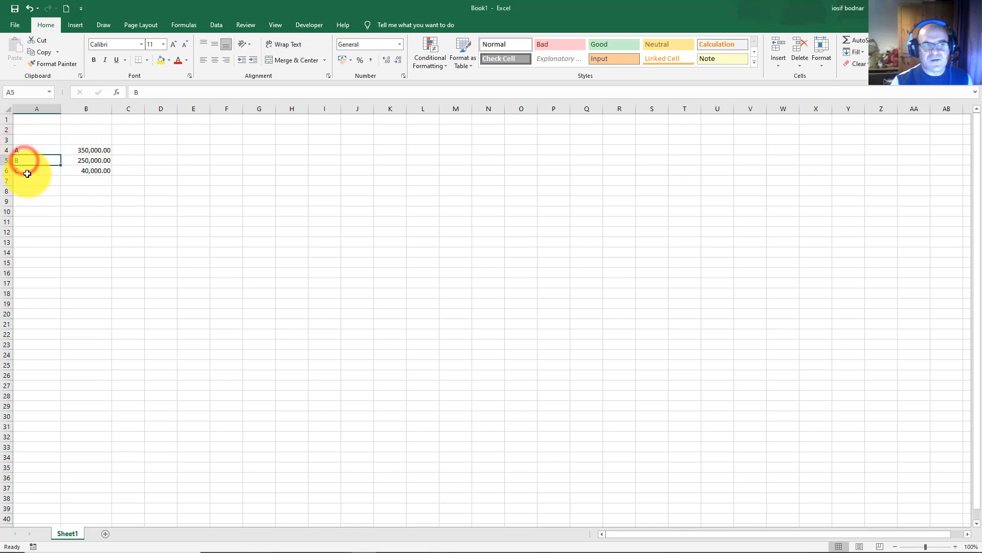
{"action": "left_click", "coordinate": [27, 150]}
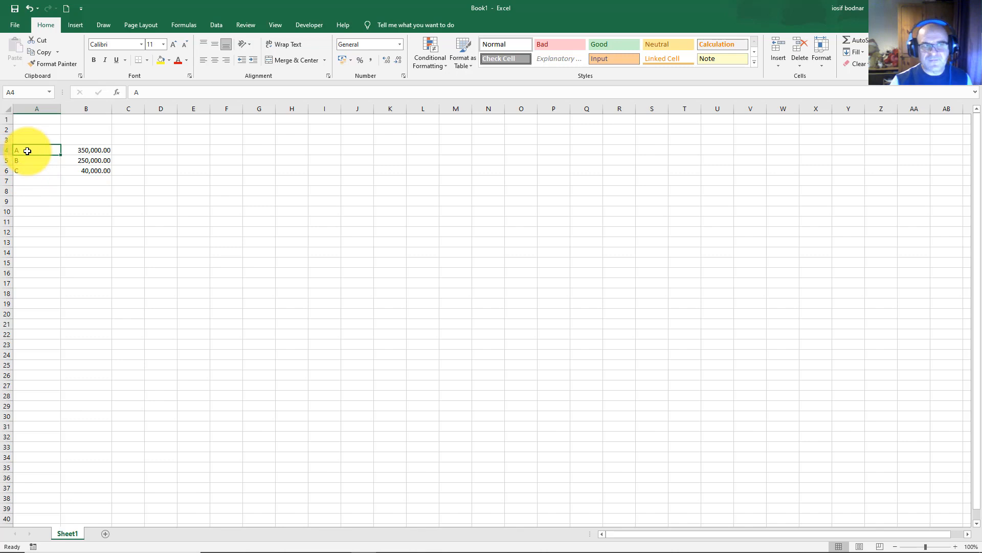
{"action": "left_click", "coordinate": [91, 151]}
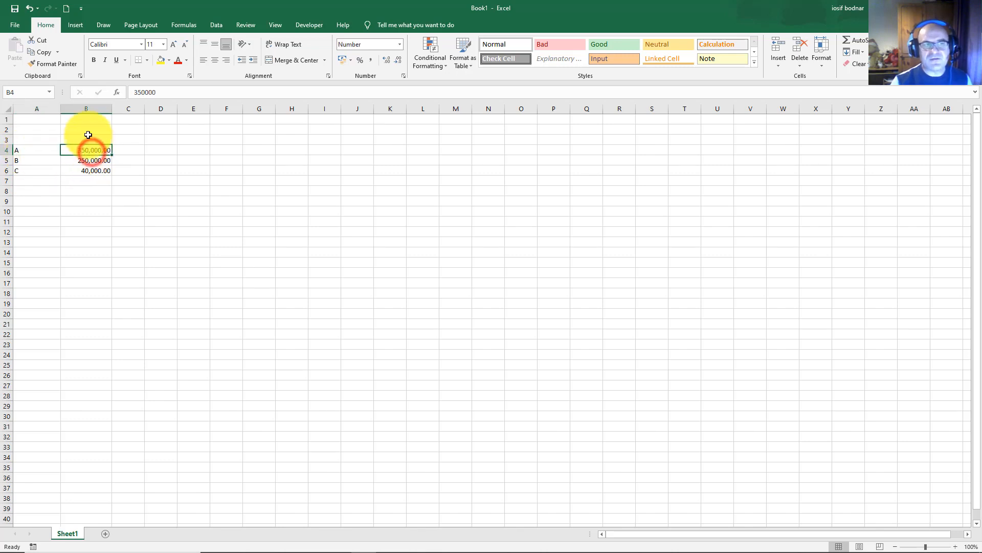
{"action": "left_click", "coordinate": [96, 153]}
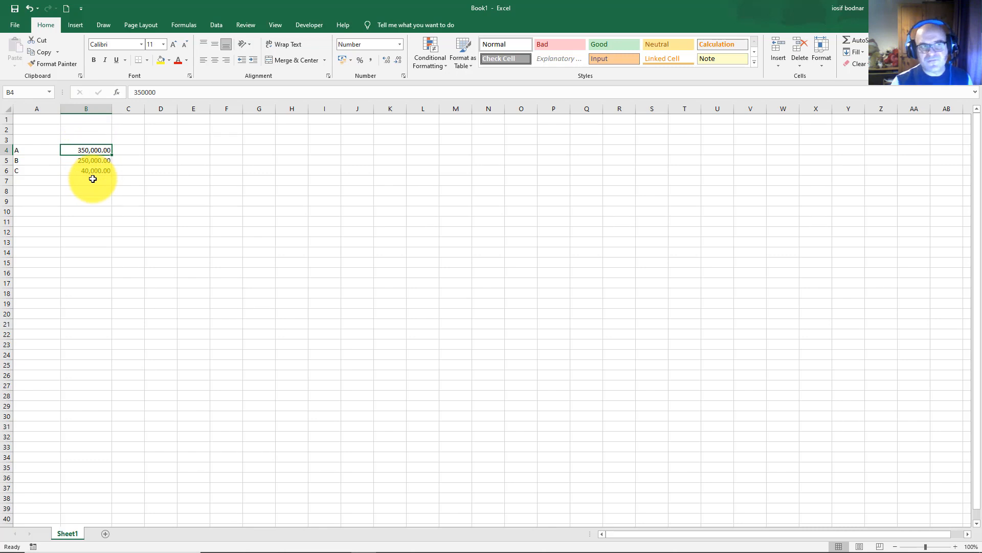
{"action": "left_click", "coordinate": [19, 150]}
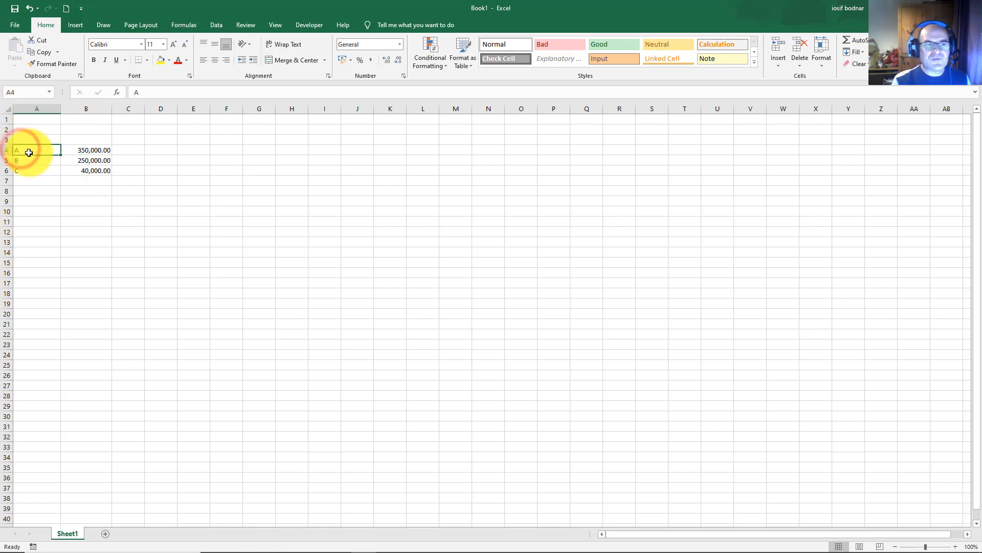
{"action": "left_click", "coordinate": [96, 151]}
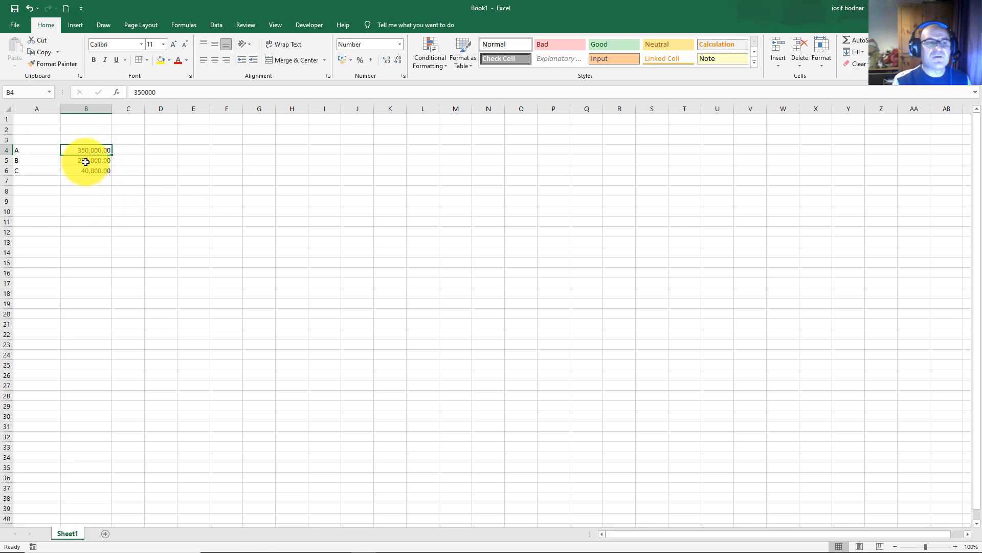
{"action": "left_click", "coordinate": [86, 161]}
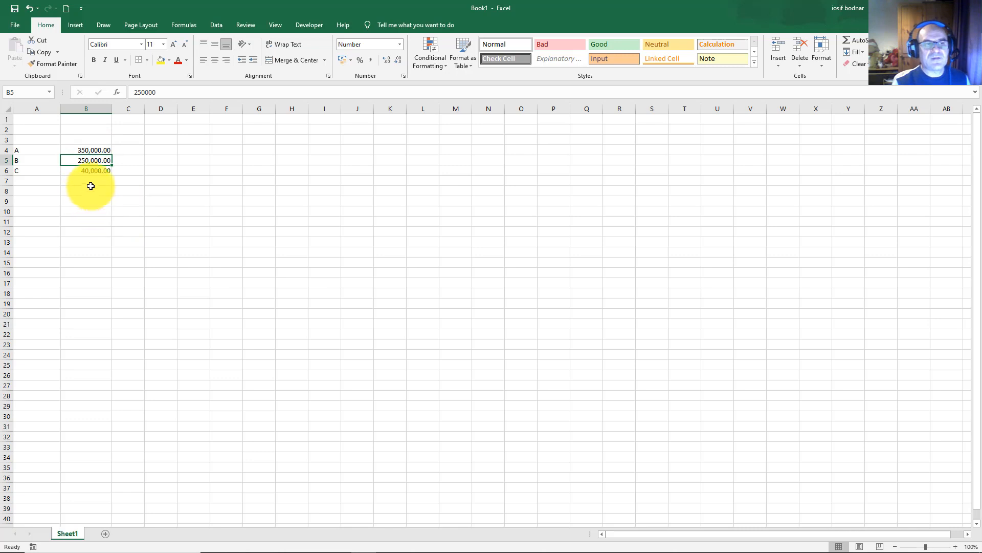
{"action": "left_click", "coordinate": [94, 169]}
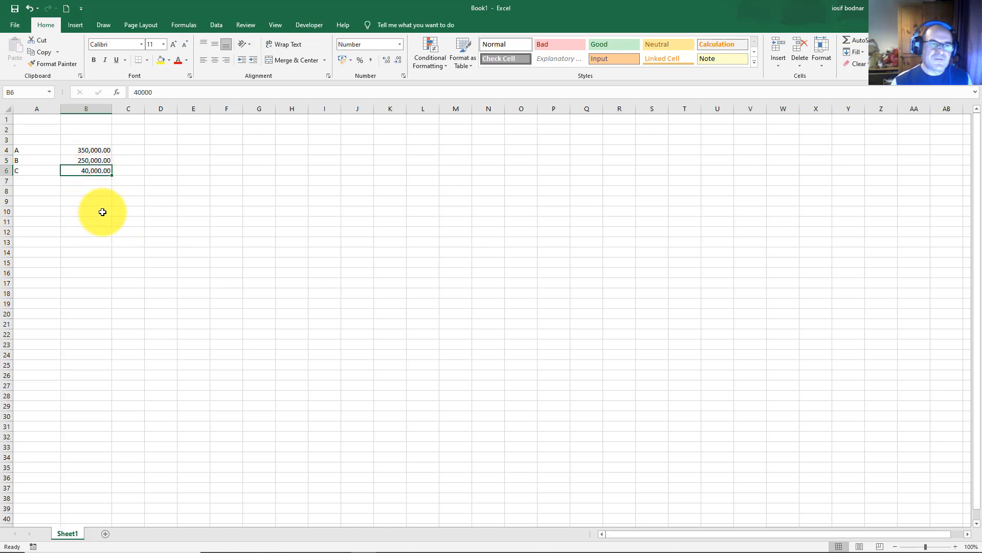
Step: Enter the label "Total sales" in cell A10
{"action": "left_click", "coordinate": [42, 211]}
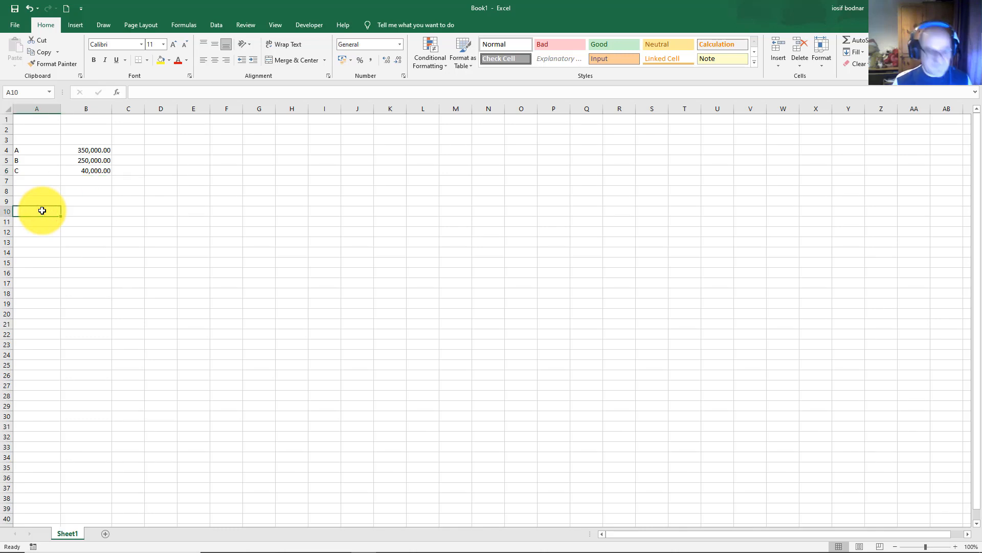
{"action": "type", "text": "T"}
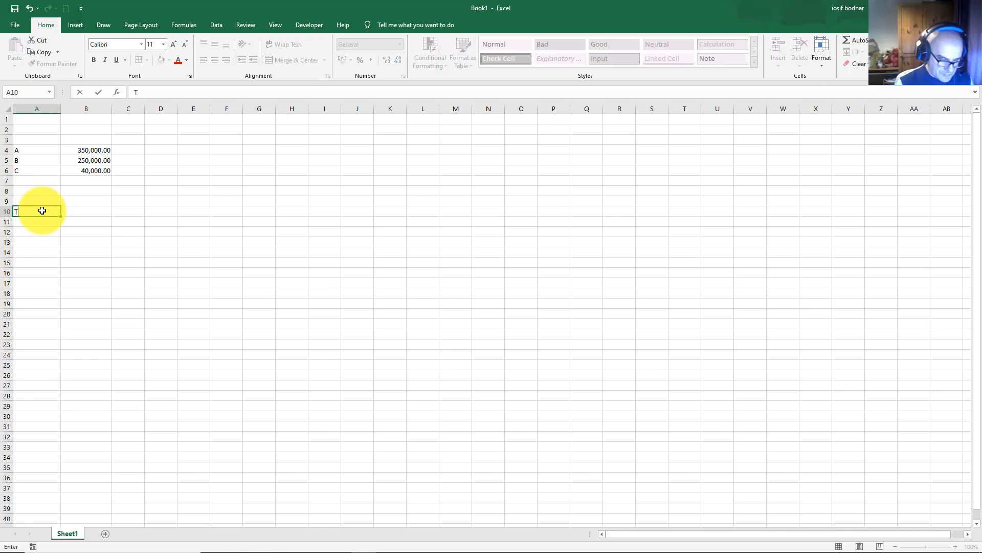
{"action": "type", "text": "otal sale"}
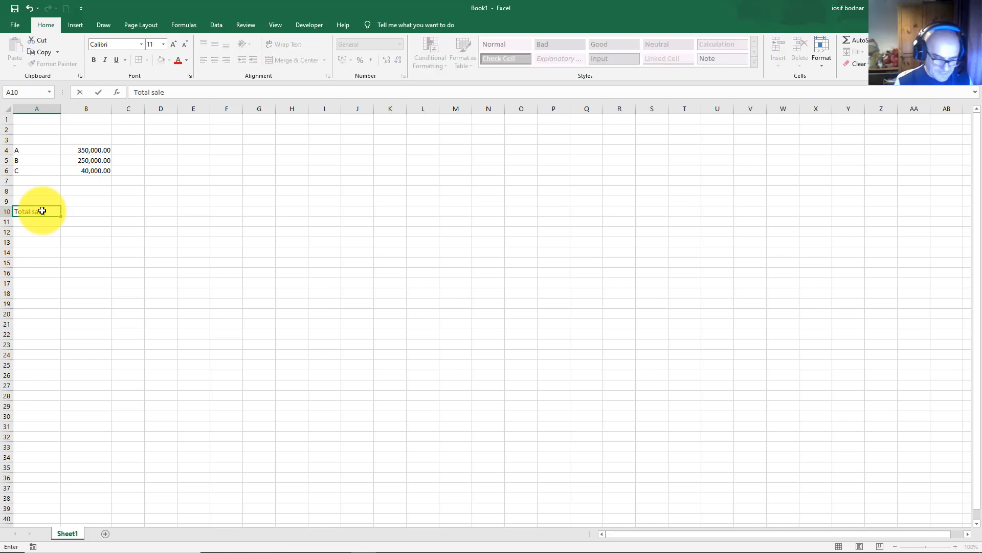
{"action": "type", "text": "s"}
{"action": "key", "text": "Tab"}
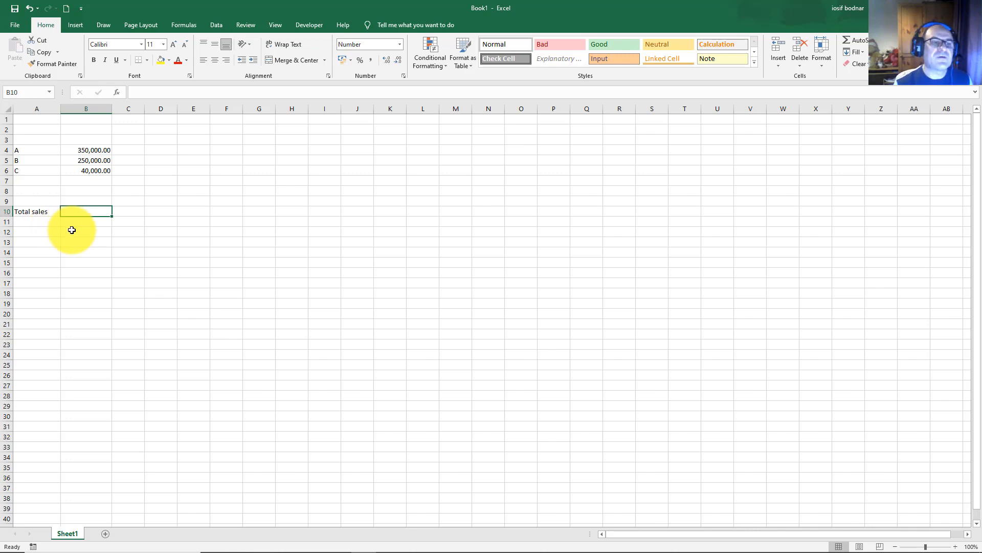
Step: Begin a formula in cell B10 with "=S" and browse the suggested functions
{"action": "type", "text": "="}
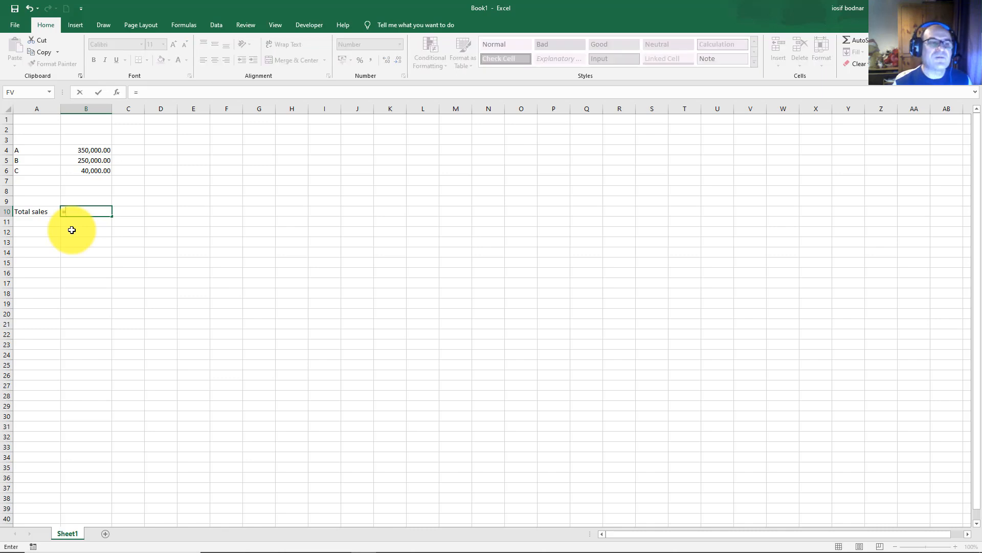
{"action": "type", "text": "S"}
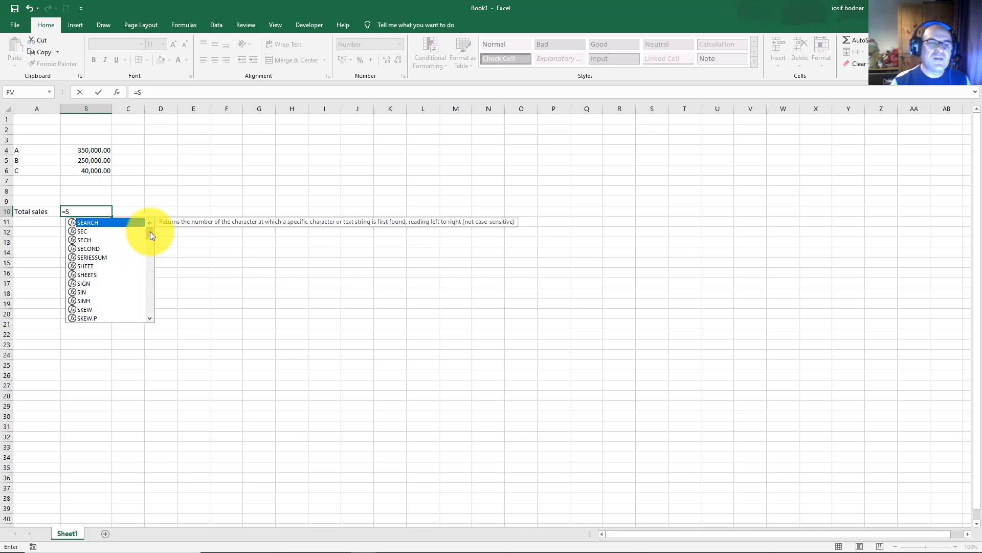
{"action": "left_click_drag", "start_coordinate": [149, 231], "coordinate": [152, 297]}
{"action": "left_click_drag", "start_coordinate": [152, 289], "coordinate": [155, 225]}
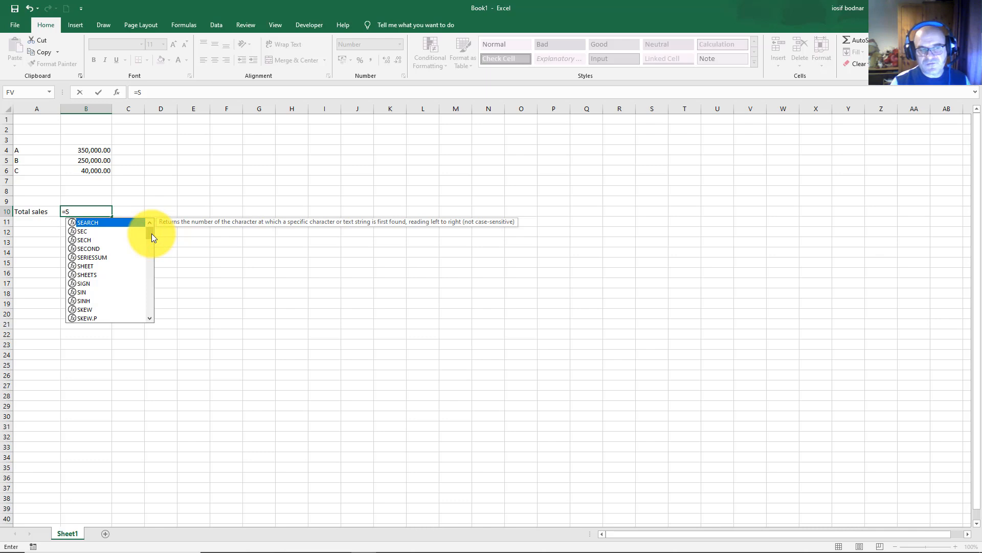
{"action": "left_click_drag", "start_coordinate": [152, 233], "coordinate": [151, 233]}
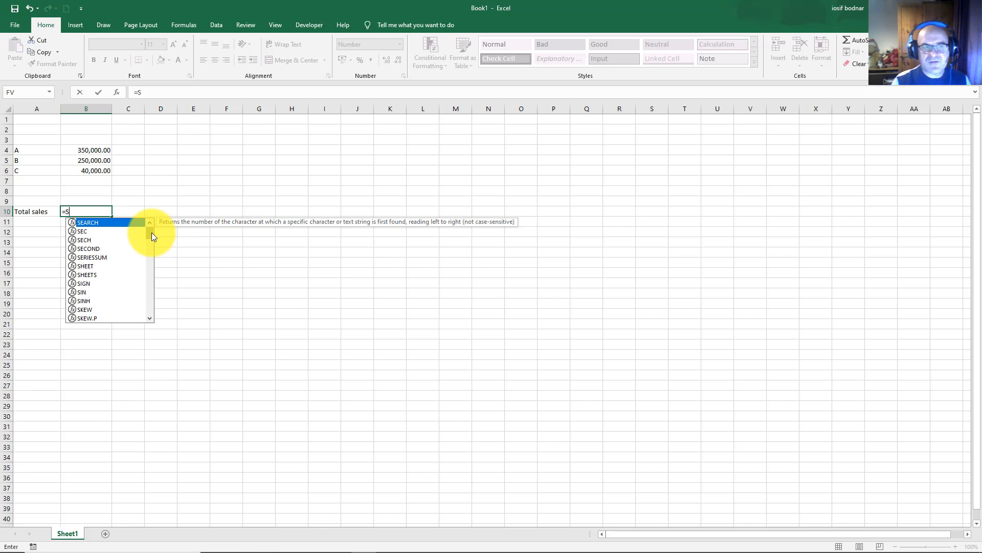
{"action": "mouse_move", "coordinate": [151, 232]}
{"action": "left_mouse_down"}
{"action": "mouse_move", "coordinate": [151, 314]}
{"action": "mouse_move", "coordinate": [152, 227]}
{"action": "left_mouse_up"}
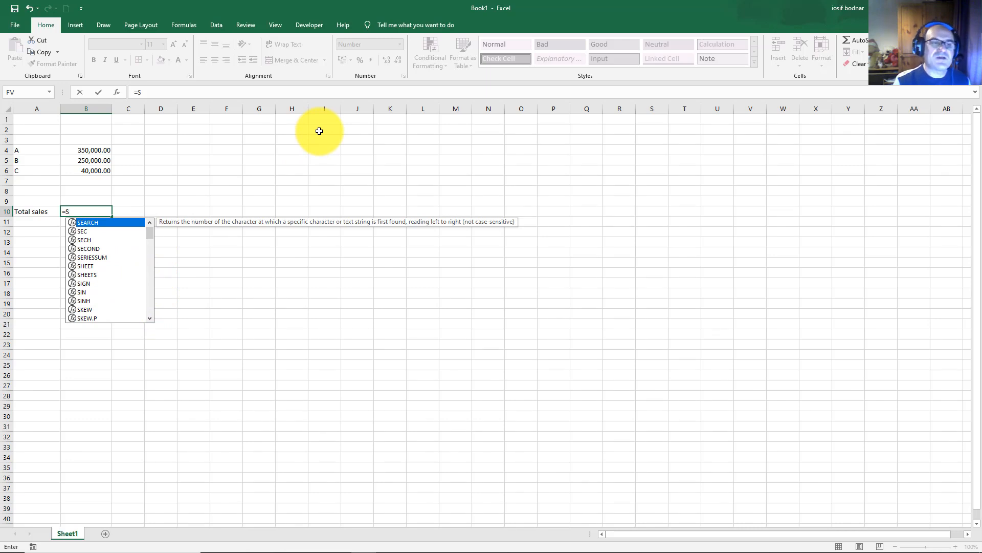
Step: Narrow the function suggestions with "SU" and insert the SUM function into the B10 formula
{"action": "type", "text": "U"}
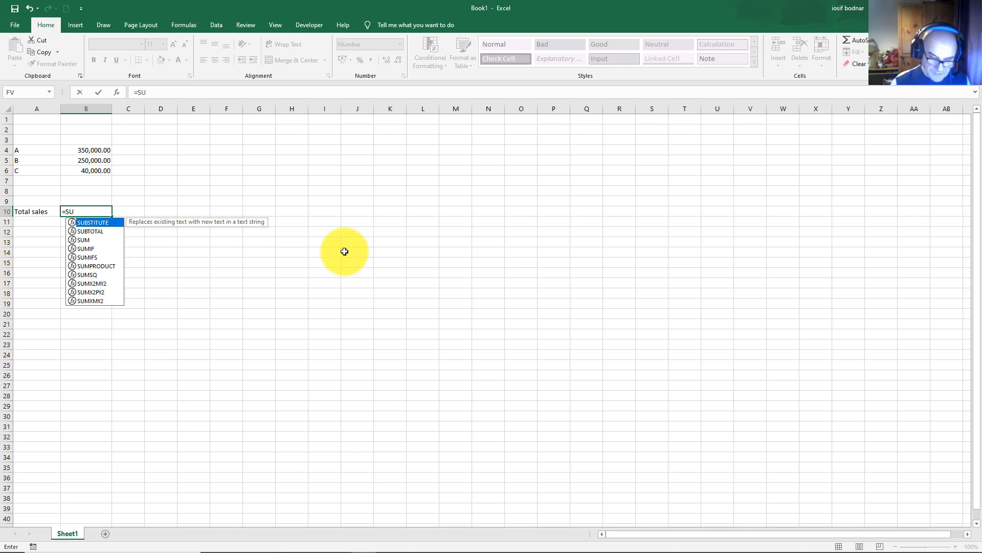
{"action": "key", "text": "Down"}
{"action": "key", "text": "Down"}
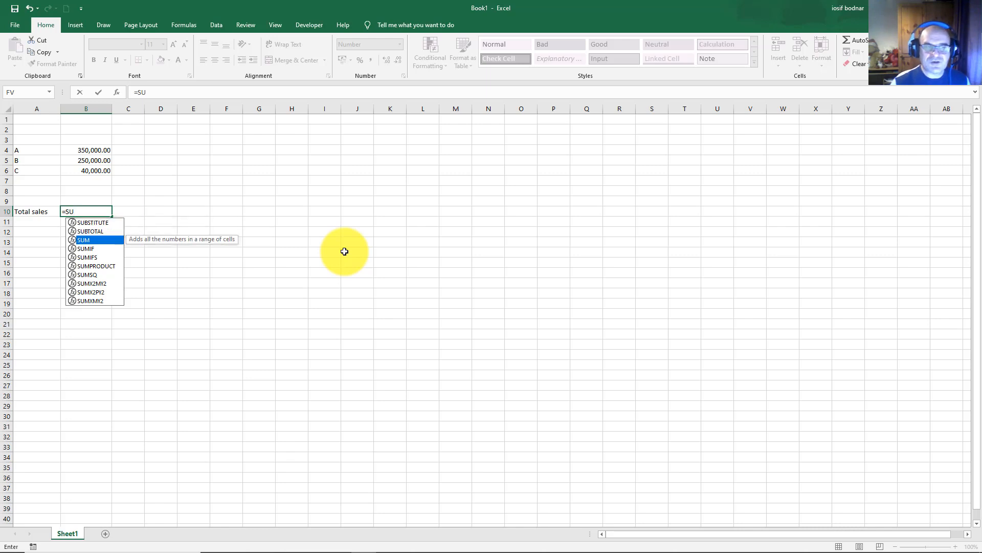
{"action": "key", "text": "Up"}
{"action": "key", "text": "Up"}
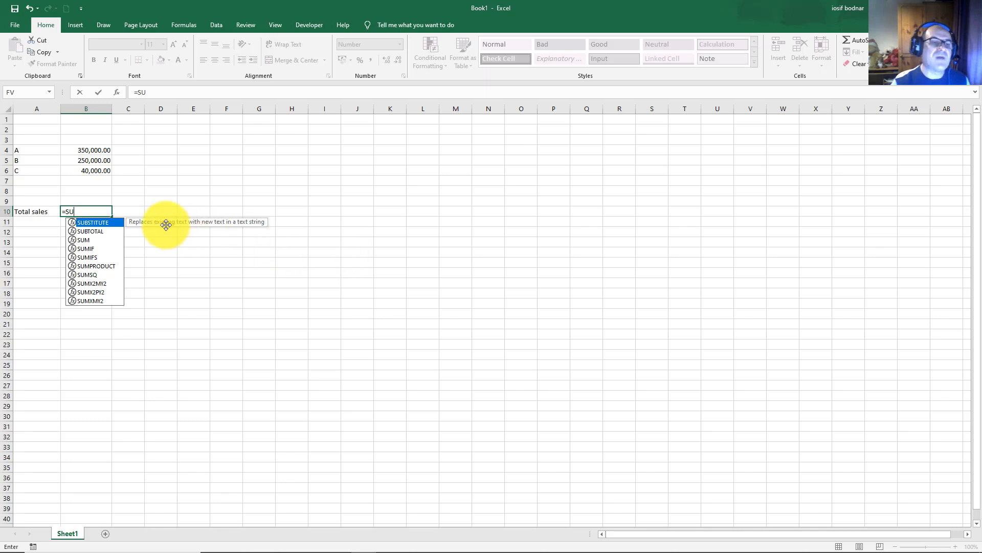
{"action": "left_click", "coordinate": [78, 241]}
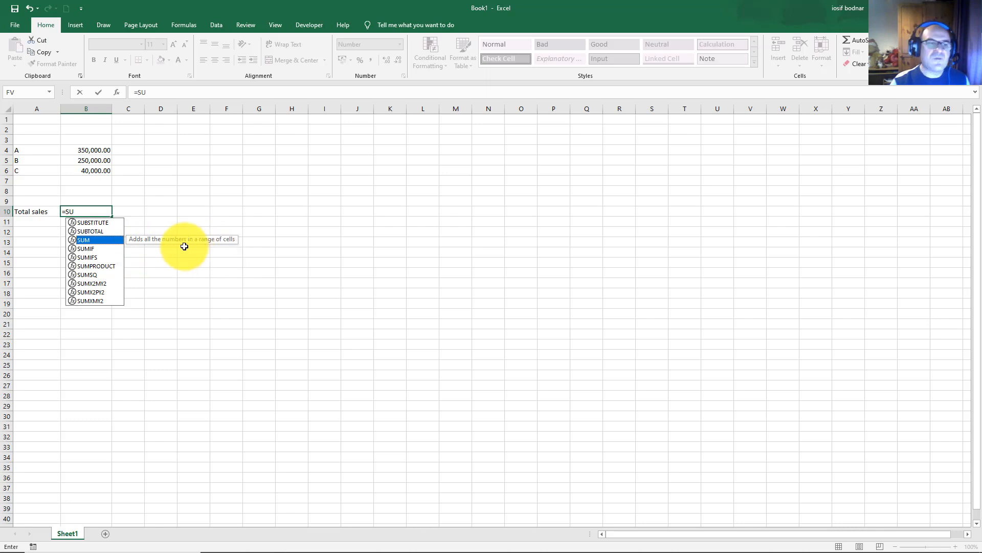
{"action": "double_click", "coordinate": [87, 241]}
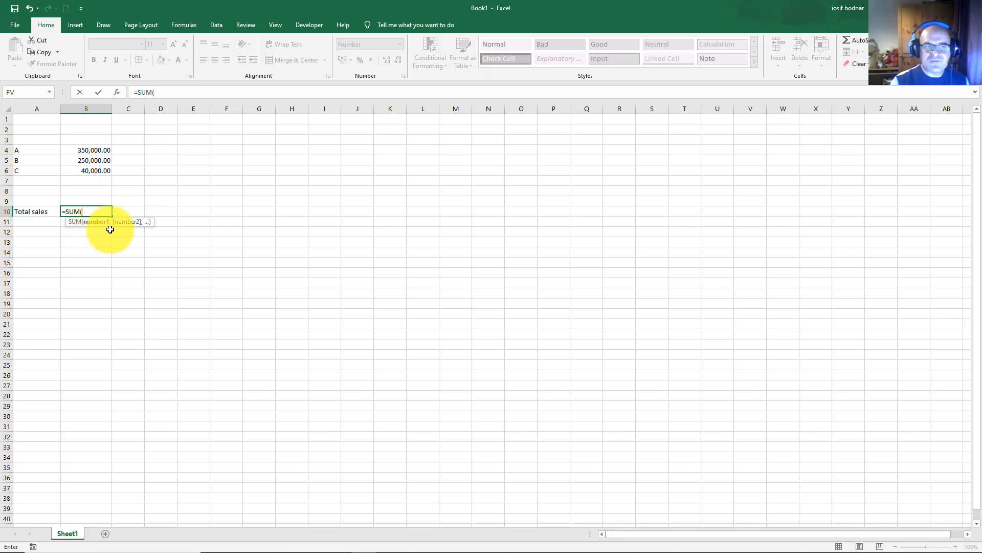
Step: Review the help article for the SUM function, return to the B10 formula and close the help
{"action": "left_click", "coordinate": [76, 221]}
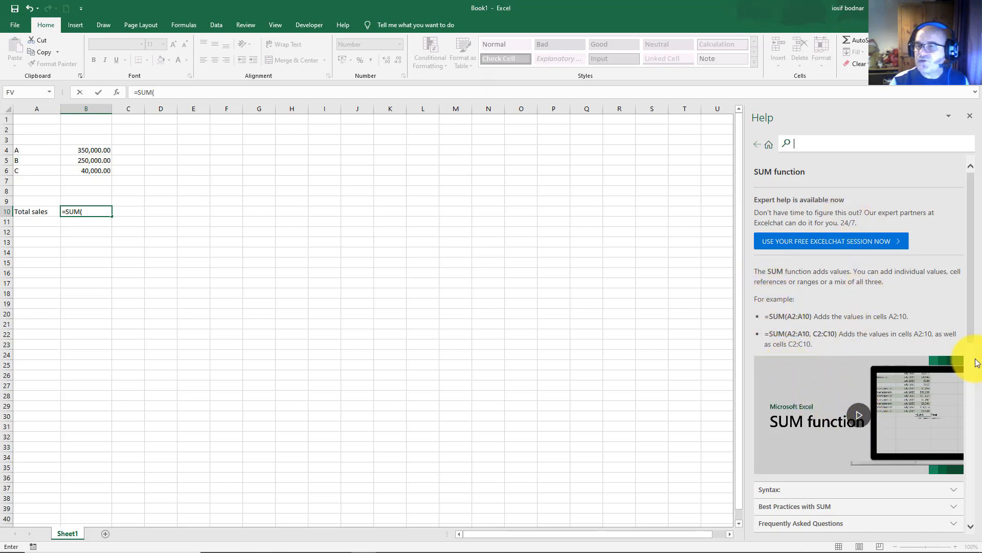
{"action": "left_click_drag", "start_coordinate": [972, 324], "coordinate": [962, 502]}
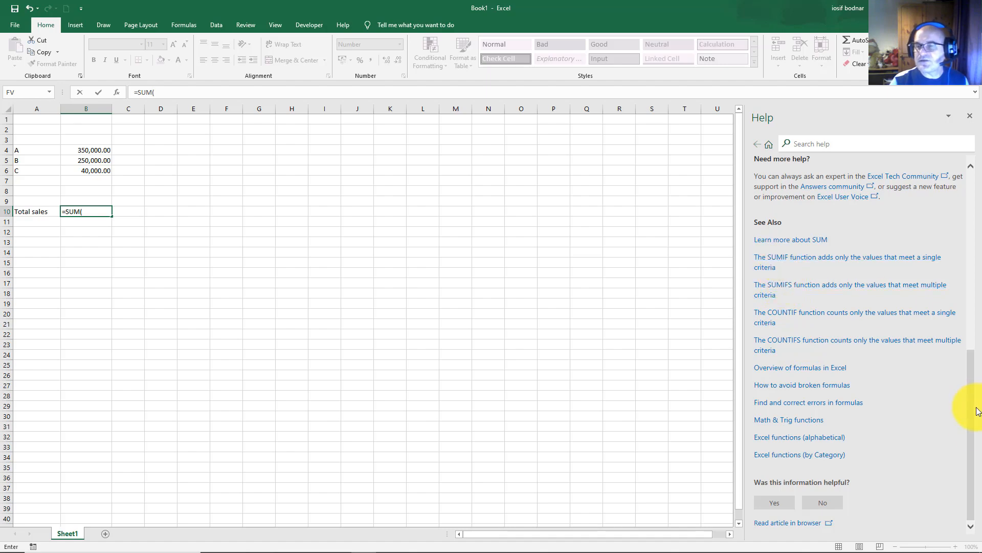
{"action": "left_click_drag", "start_coordinate": [971, 420], "coordinate": [972, 220]}
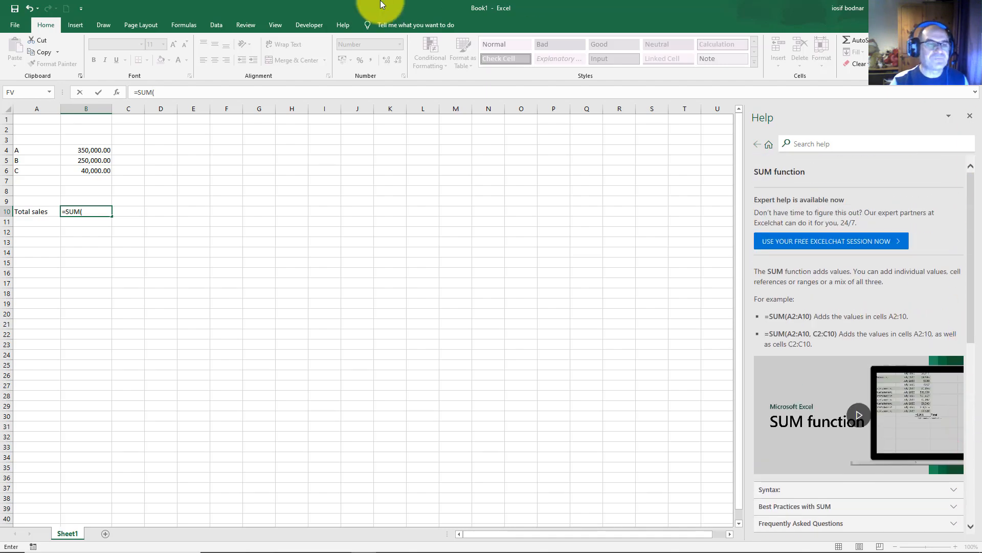
{"action": "left_click", "coordinate": [85, 209]}
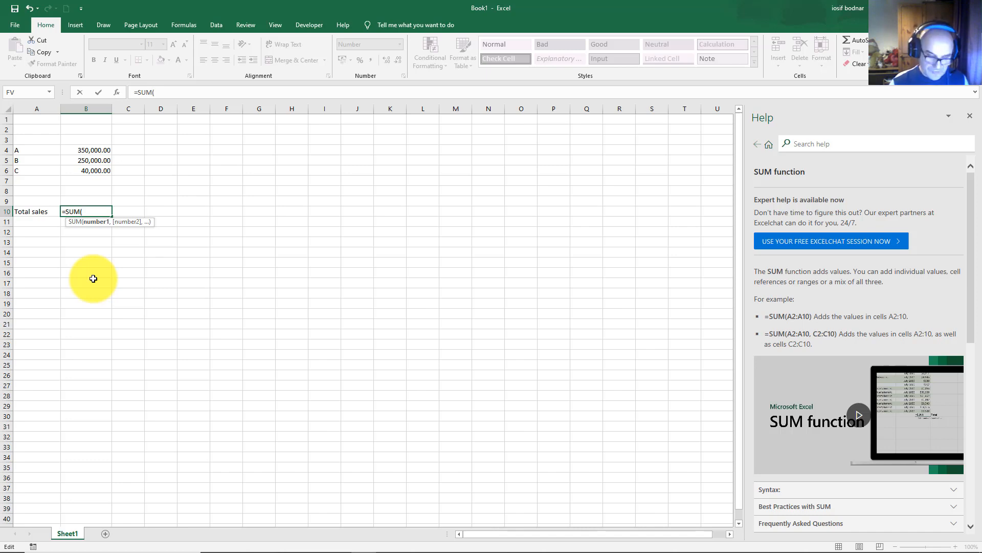
{"action": "key", "text": "Home"}
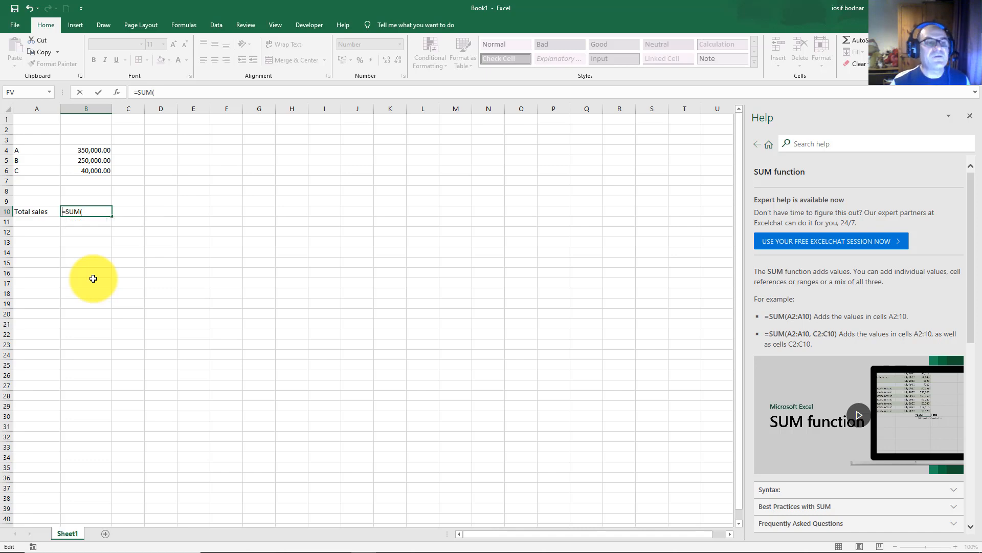
{"action": "key", "text": "End"}
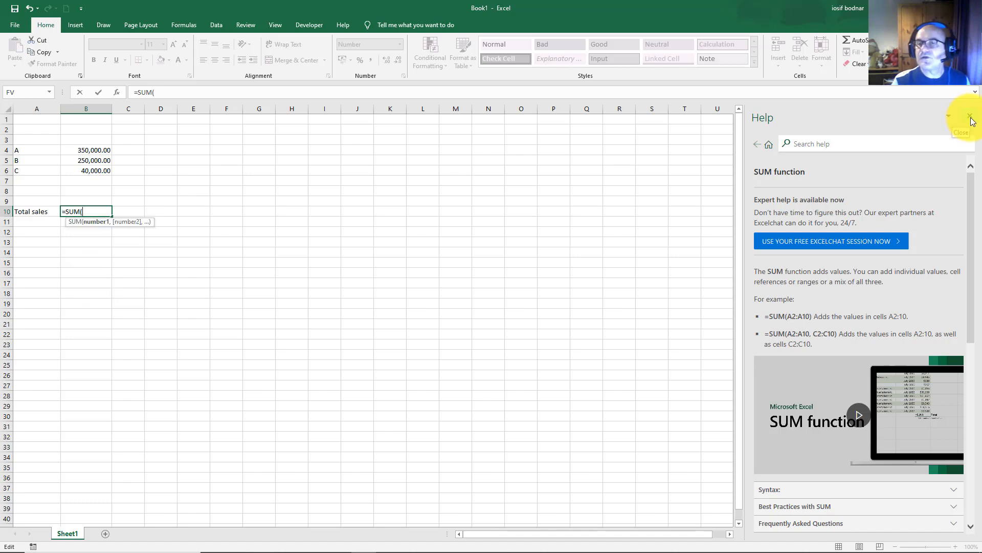
{"action": "left_click", "coordinate": [971, 121]}
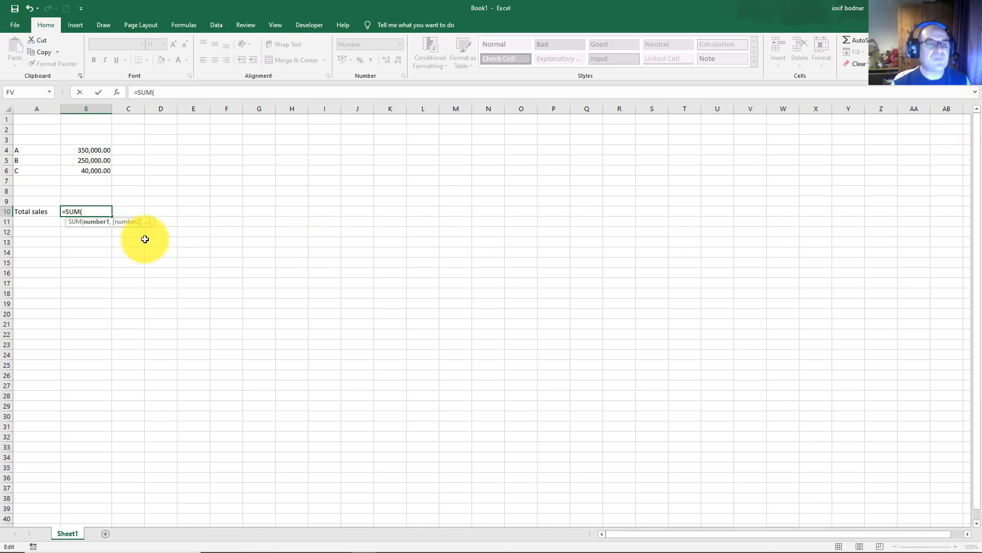
{"action": "key", "text": "F2"}
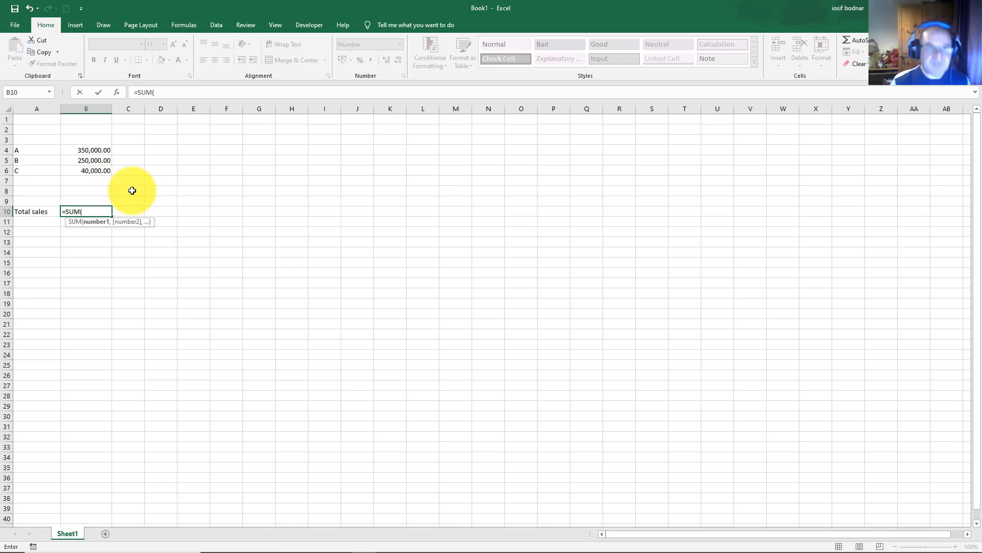
{"action": "key", "text": "Down"}
{"action": "key", "text": "BackSpace"}
{"action": "key", "text": "BackSpace"}
{"action": "key", "text": "BackSpace"}
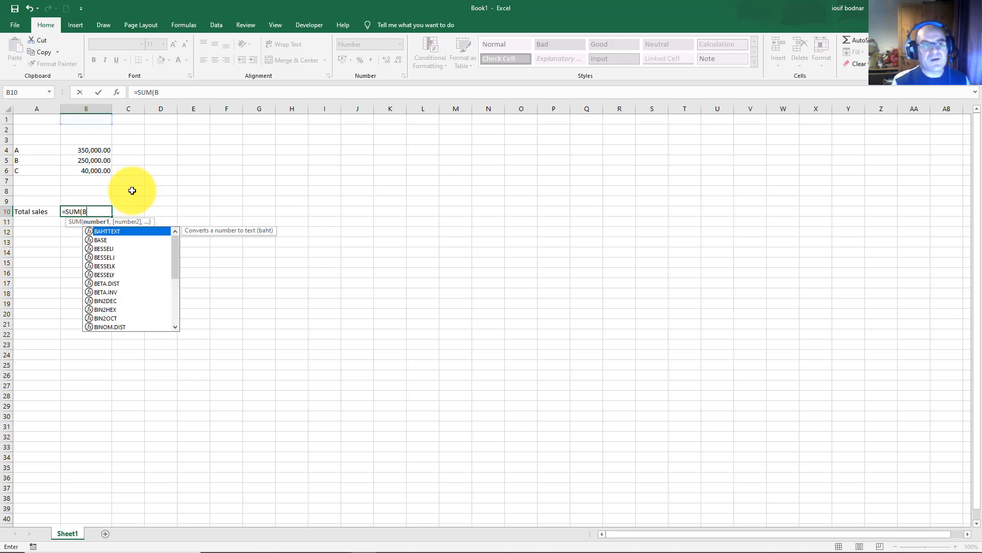
{"action": "left_click", "coordinate": [84, 211]}
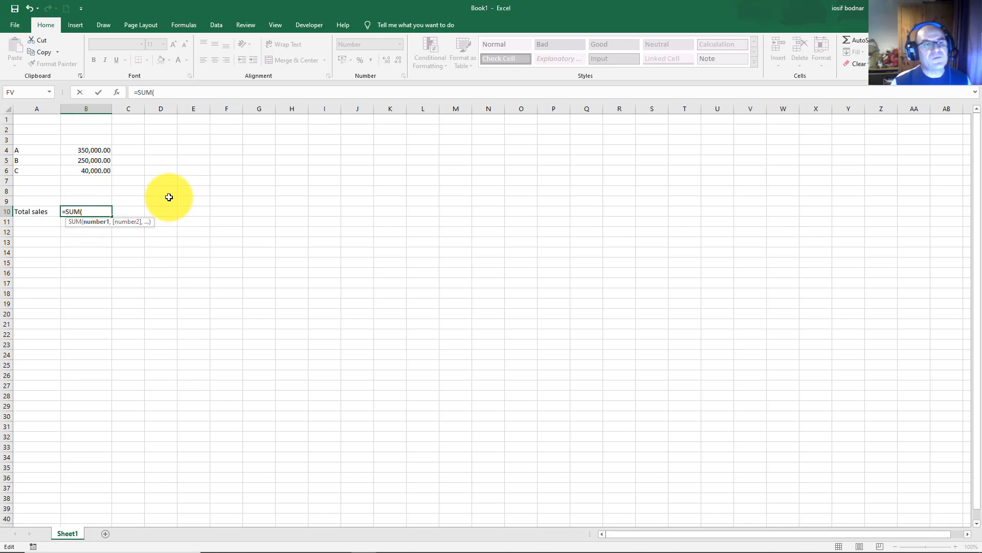
{"action": "key", "text": "Home"}
{"action": "key", "text": "End"}
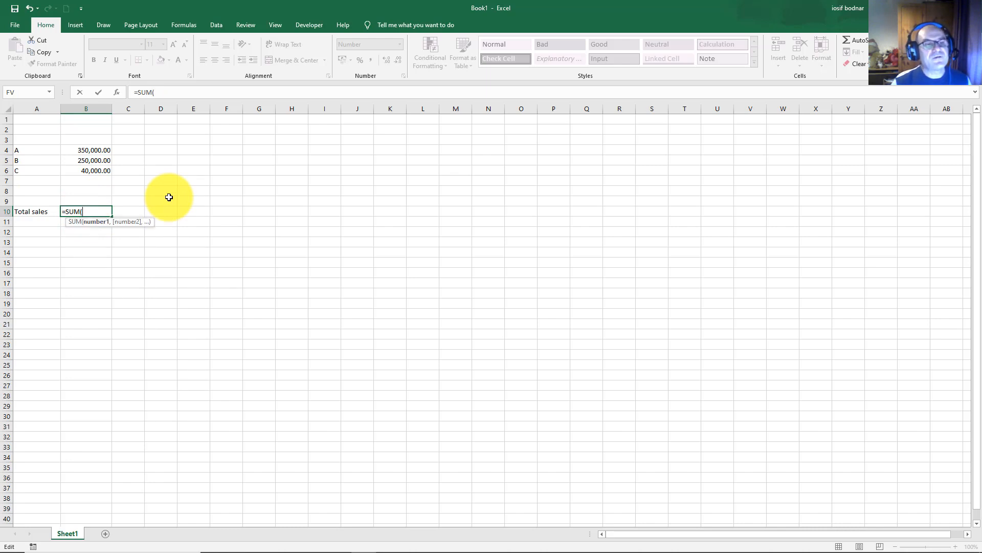
{"action": "key", "text": "Home"}
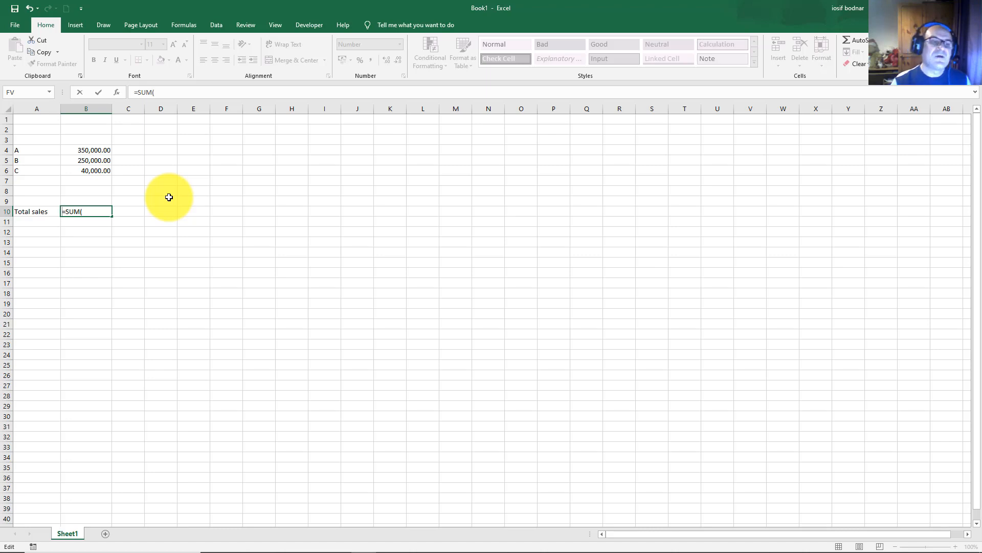
{"action": "type", "text": "="}
{"action": "left_click", "coordinate": [84, 244]}
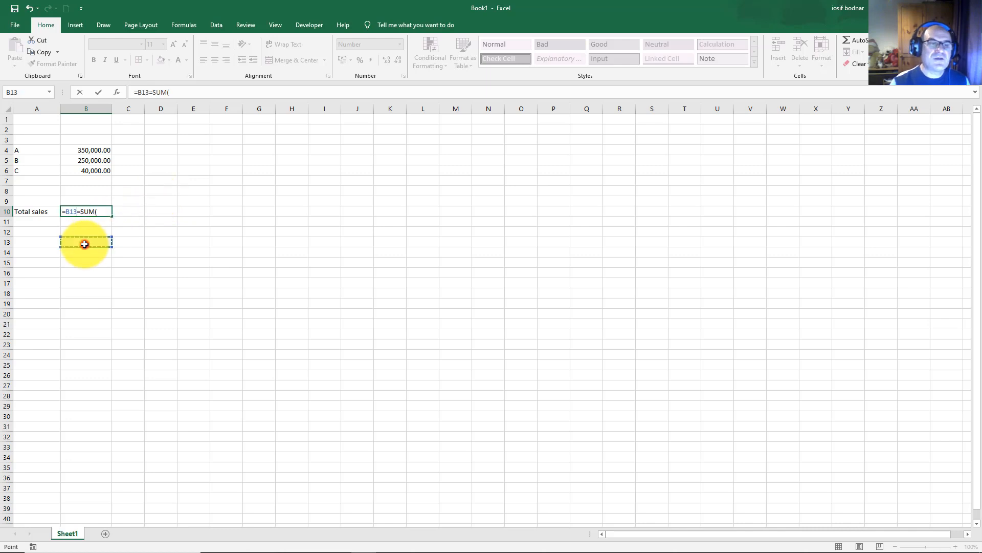
{"action": "key", "text": "BackSpace"}
{"action": "key", "text": "BackSpace"}
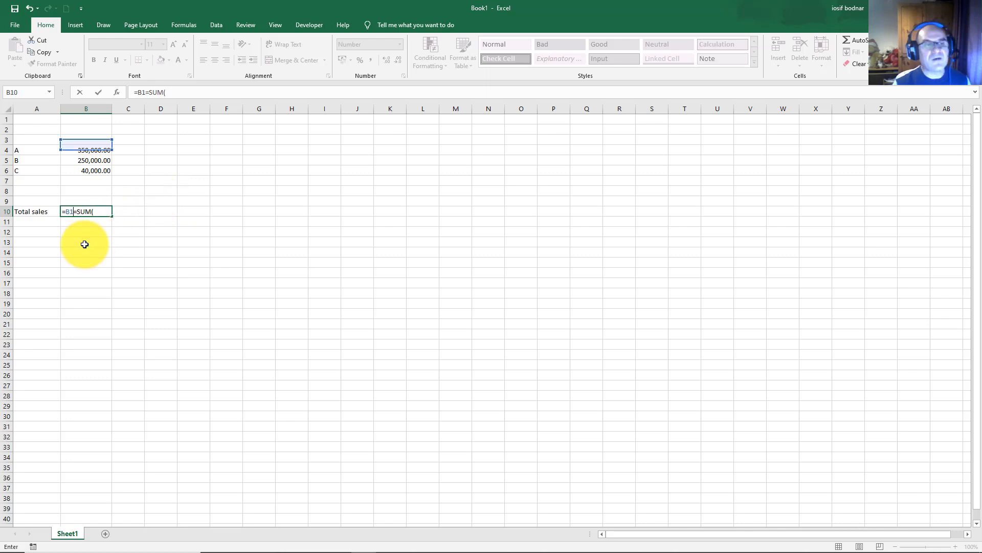
{"action": "key", "text": "BackSpace"}
{"action": "key", "text": "BackSpace"}
{"action": "key", "text": "Right"}
{"action": "key", "text": "Right"}
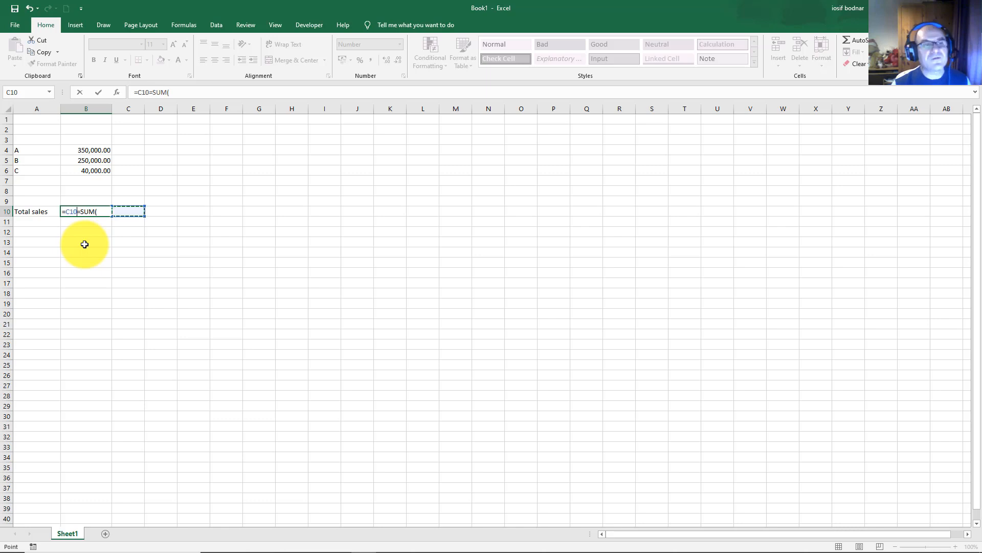
{"action": "key", "text": "BackSpace"}
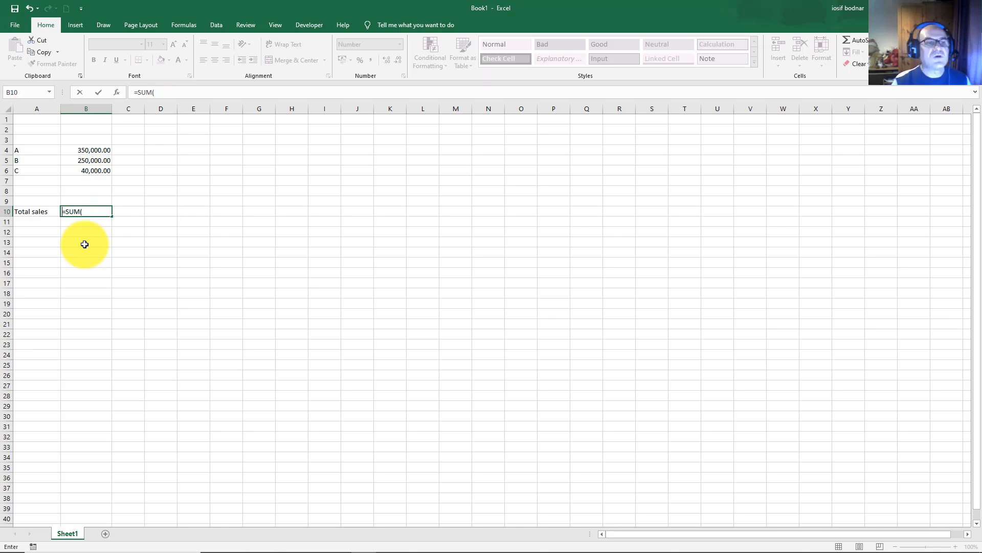
{"action": "left_click", "coordinate": [81, 210]}
{"action": "key", "text": "Home"}
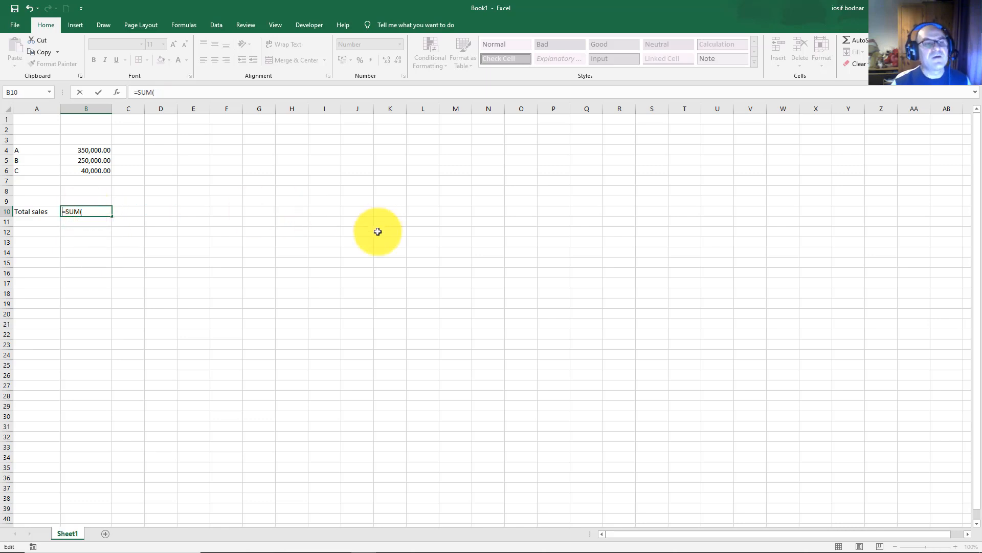
{"action": "left_click", "coordinate": [85, 210]}
{"action": "left_click", "coordinate": [84, 250]}
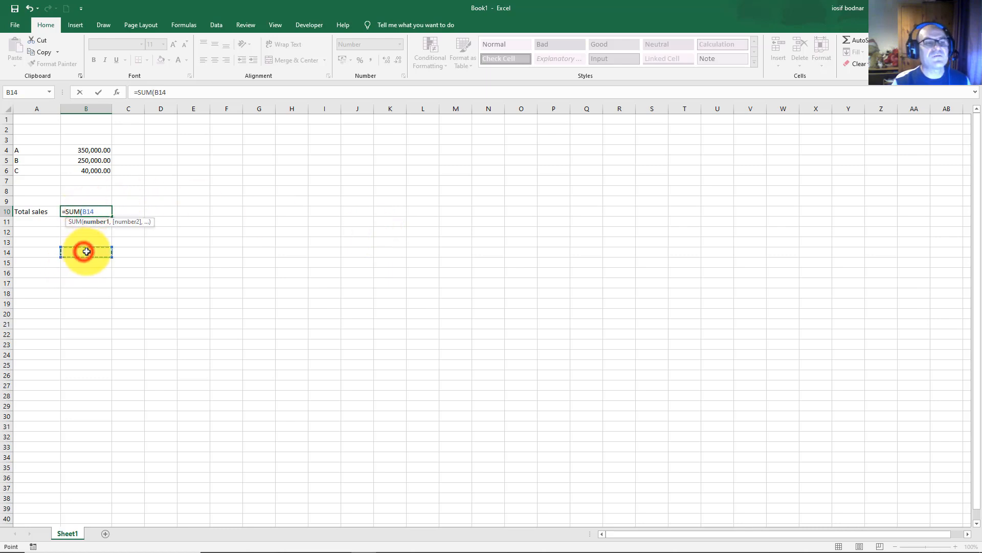
{"action": "key", "text": "BackSpace"}
{"action": "key", "text": "BackSpace"}
{"action": "key", "text": "BackSpace"}
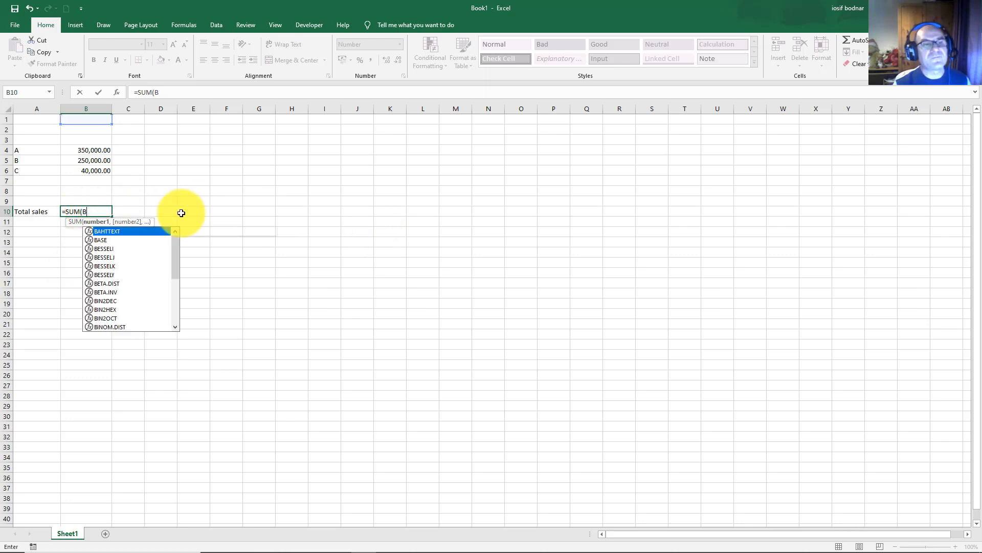
Step: Reference the sales range B4:B6 as the SUM argument in the B10 formula
{"action": "key", "text": "Up"}
{"action": "key", "text": "Up"}
{"action": "key", "text": "Up"}
{"action": "key", "text": "Up"}
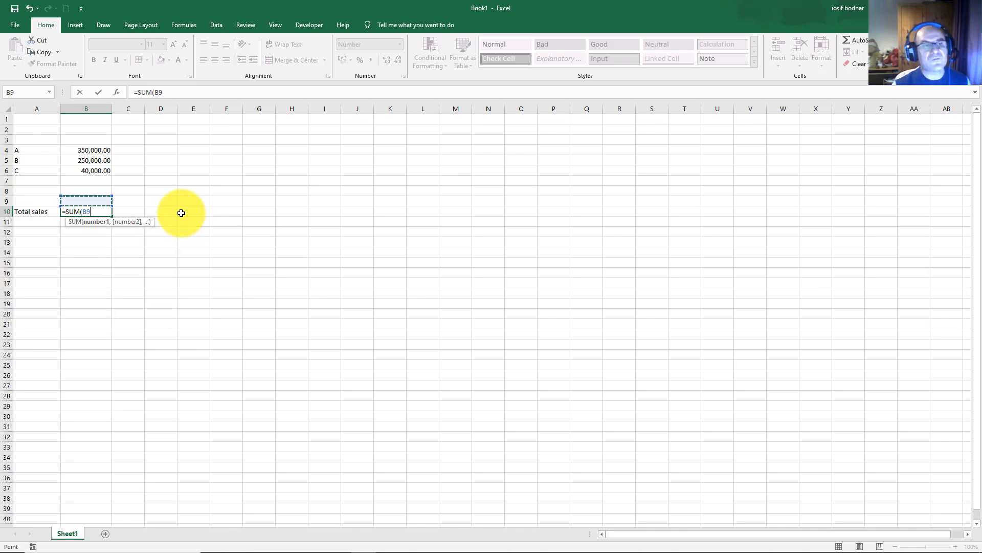
{"action": "key", "text": "Up"}
{"action": "key", "text": "Up"}
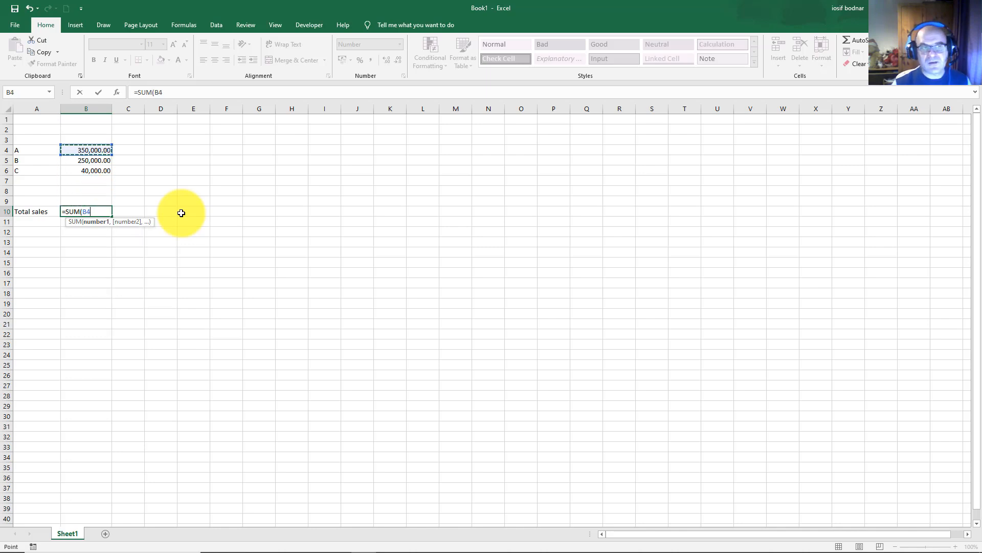
{"action": "key", "text": "Down"}
{"action": "key", "text": "Down"}
{"action": "key", "text": "Down"}
{"action": "key", "text": "Up"}
{"action": "key", "text": "Up"}
{"action": "key", "text": "Up"}
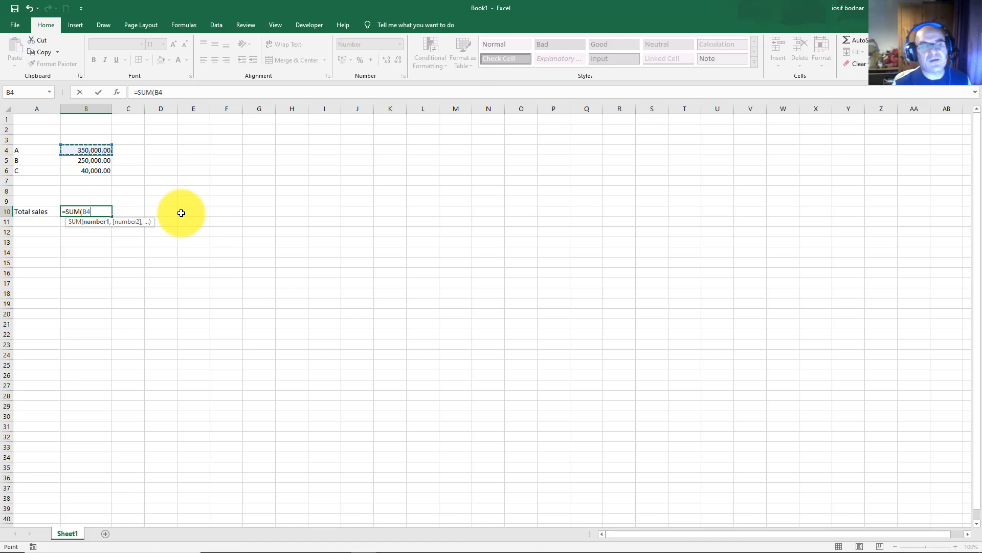
{"action": "key", "text": "shift+Down"}
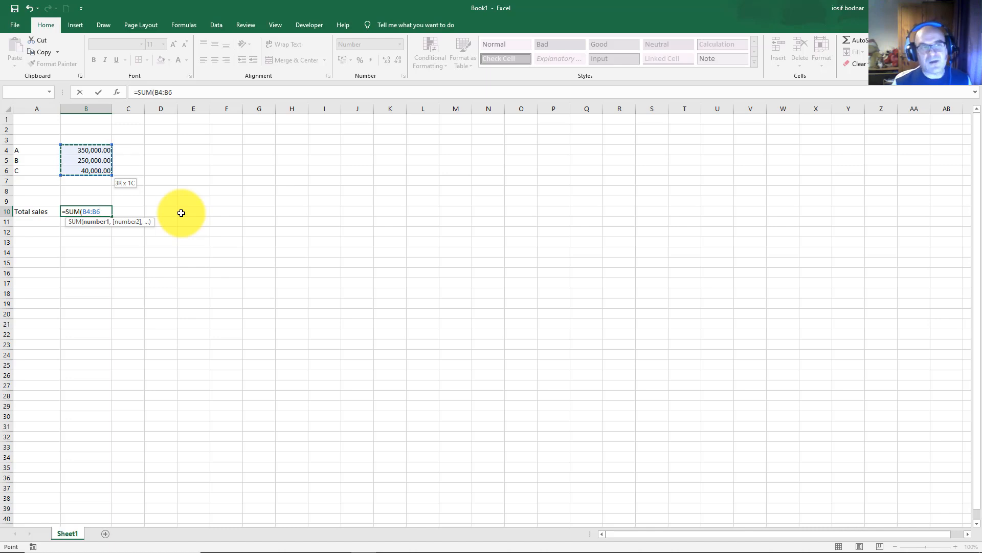
Step: Extend the SUM range across to column N and shrink it back to B4:B6
{"action": "key", "text": "shift+Right"}
{"action": "key", "text": "shift+Right"}
{"action": "key", "text": "shift+Right"}
{"action": "key", "text": "shift+Right"}
{"action": "key", "text": "shift+Right"}
{"action": "key", "text": "shift+Right"}
{"action": "key", "text": "shift+Right"}
{"action": "key", "text": "shift+Right"}
{"action": "key", "text": "shift+Right"}
{"action": "key", "text": "shift+Right"}
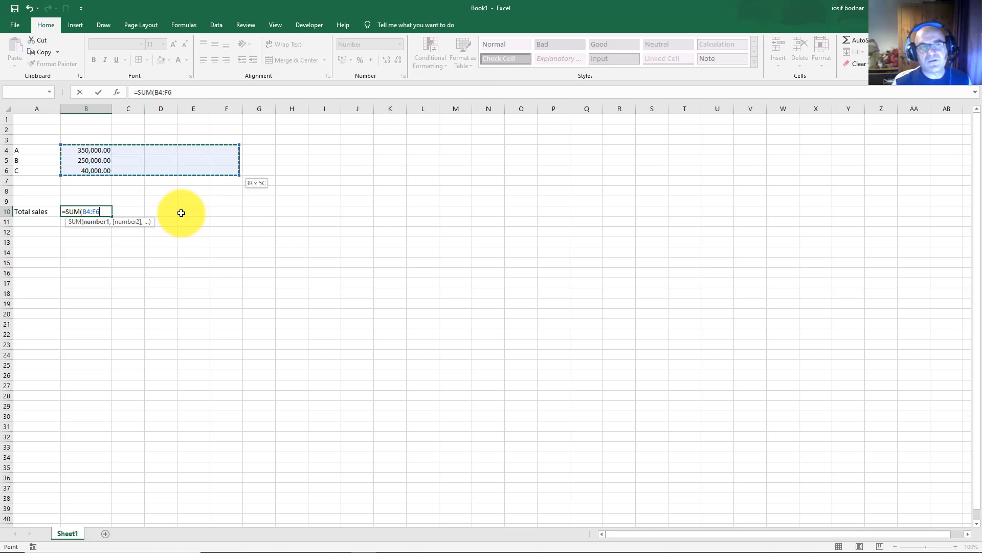
{"action": "key", "text": "shift+Right"}
{"action": "key", "text": "shift+Right"}
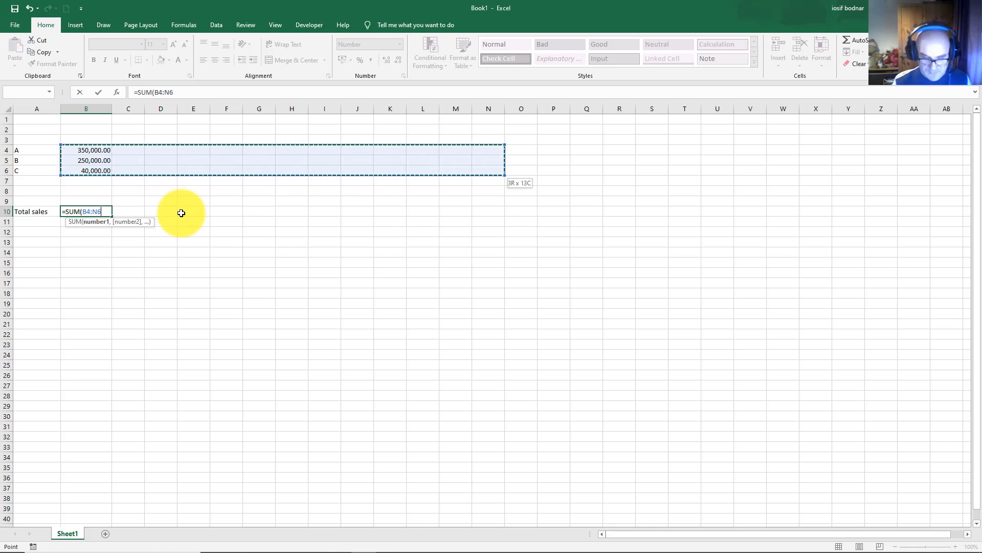
{"action": "key", "text": "shift+Left"}
{"action": "key", "text": "shift+Left"}
{"action": "key", "text": "shift+Left"}
{"action": "key", "text": "shift+Left"}
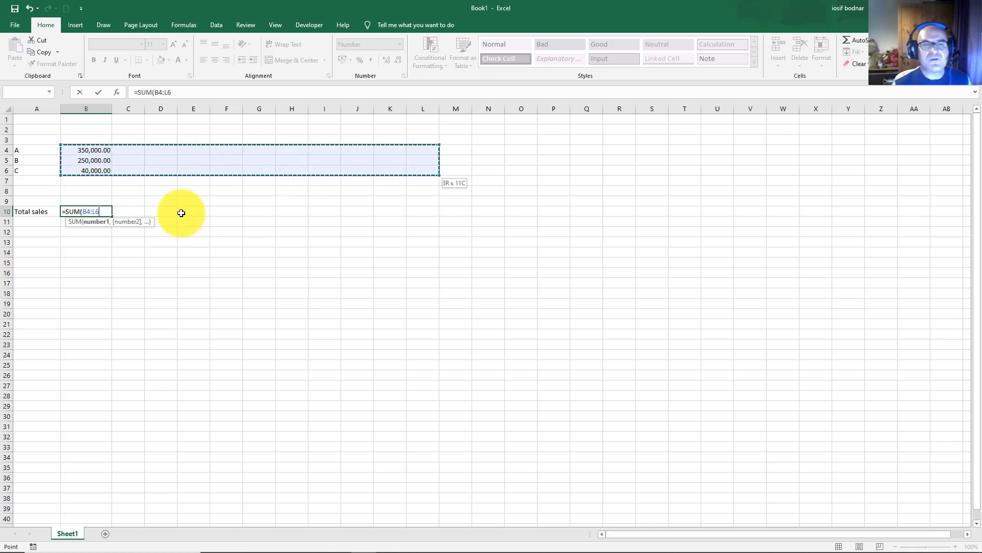
{"action": "key", "text": "shift+Left"}
{"action": "key", "text": "shift+Left"}
{"action": "key", "text": "shift+Left"}
{"action": "key", "text": "shift+Left"}
{"action": "key", "text": "shift+Left"}
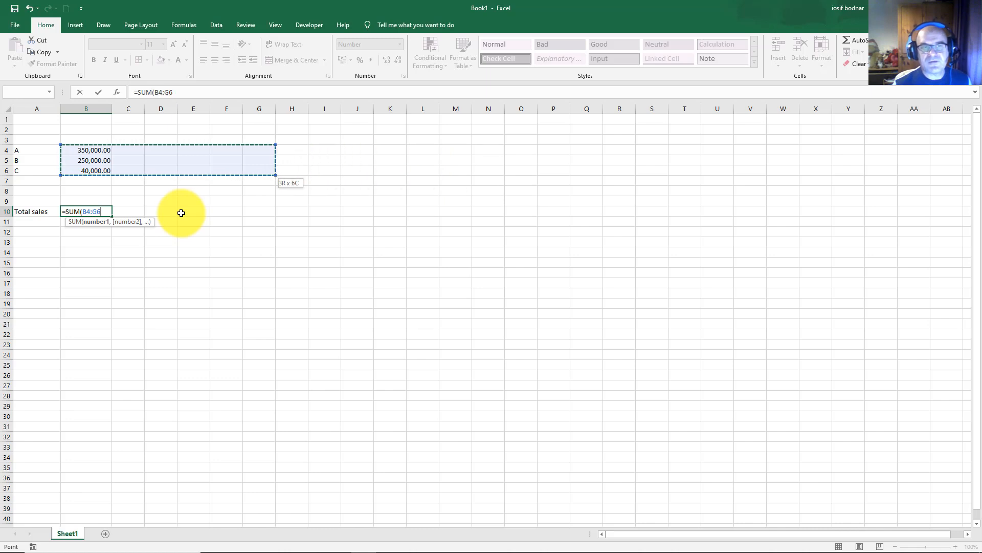
{"action": "key", "text": "shift+Left"}
{"action": "key", "text": "shift+Left"}
{"action": "key", "text": "shift+Left"}
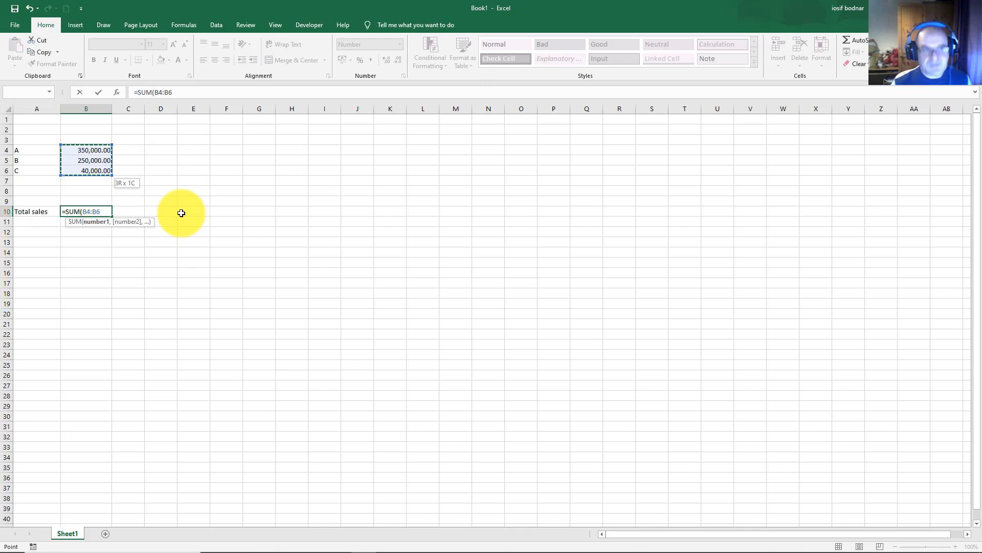
Step: Remove the range reference from the B10 formula and try to confirm the incomplete "=SUM("
{"action": "key", "text": "Up"}
{"action": "key", "text": "Up"}
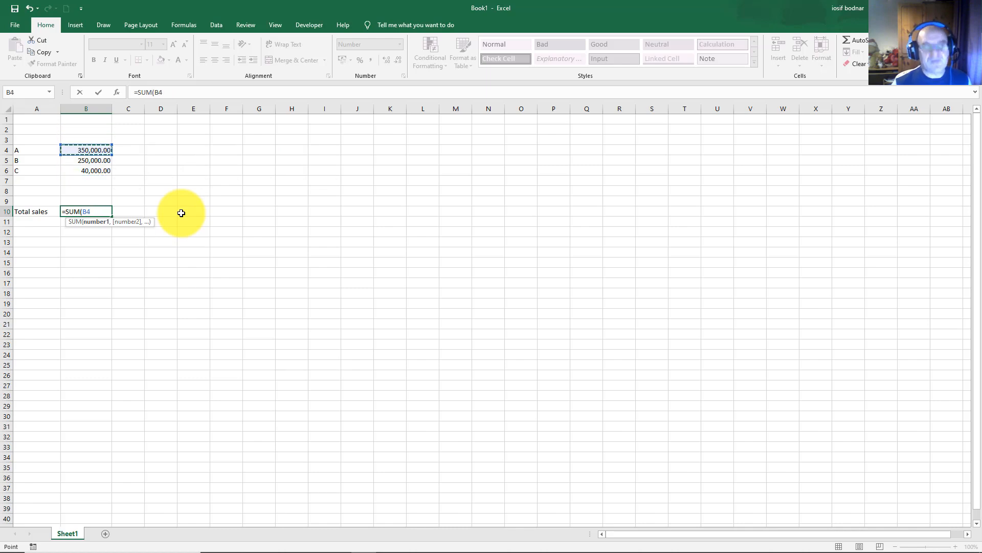
{"action": "key", "text": "BackSpace"}
{"action": "key", "text": "BackSpace"}
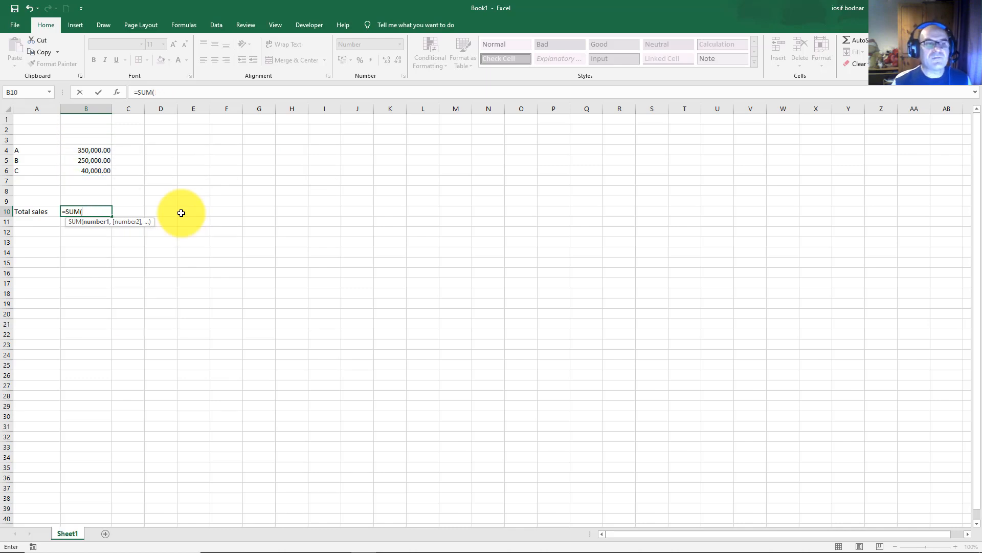
{"action": "key", "text": "Return"}
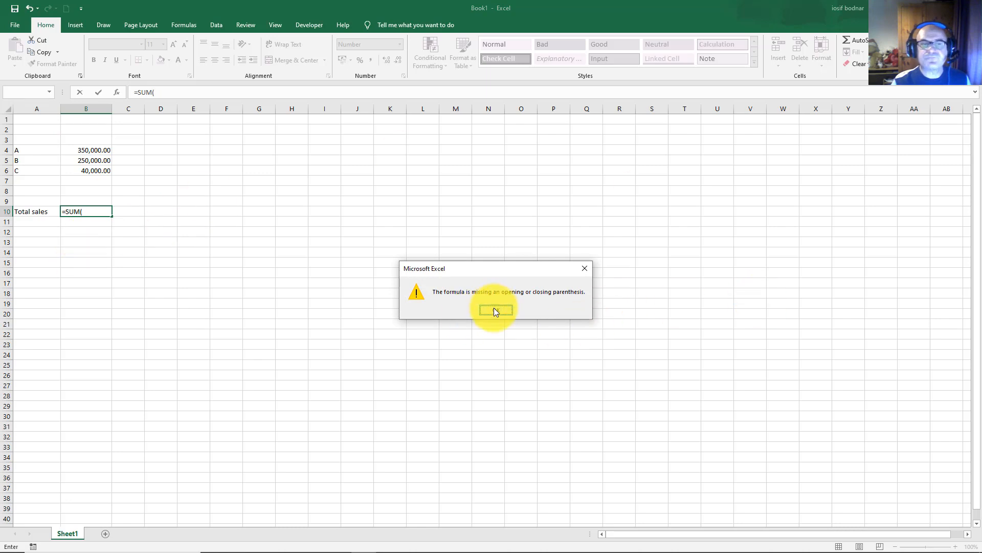
{"action": "left_click", "coordinate": [495, 310]}
Step: Complete the total in B10 by selecting the sales of A, B and C, giving the formula =SUM(B4:B6)
{"action": "left_click", "coordinate": [87, 212]}
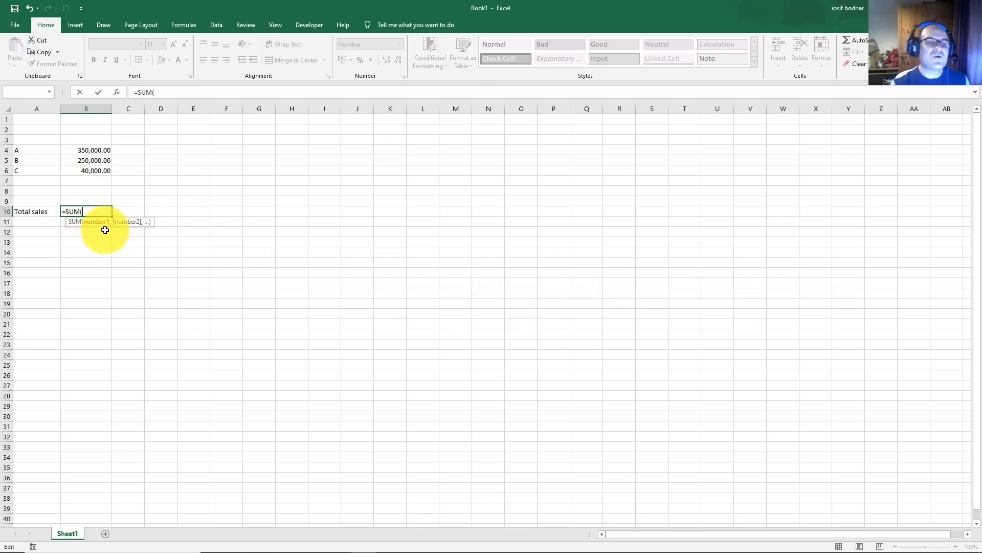
{"action": "left_click", "coordinate": [100, 149]}
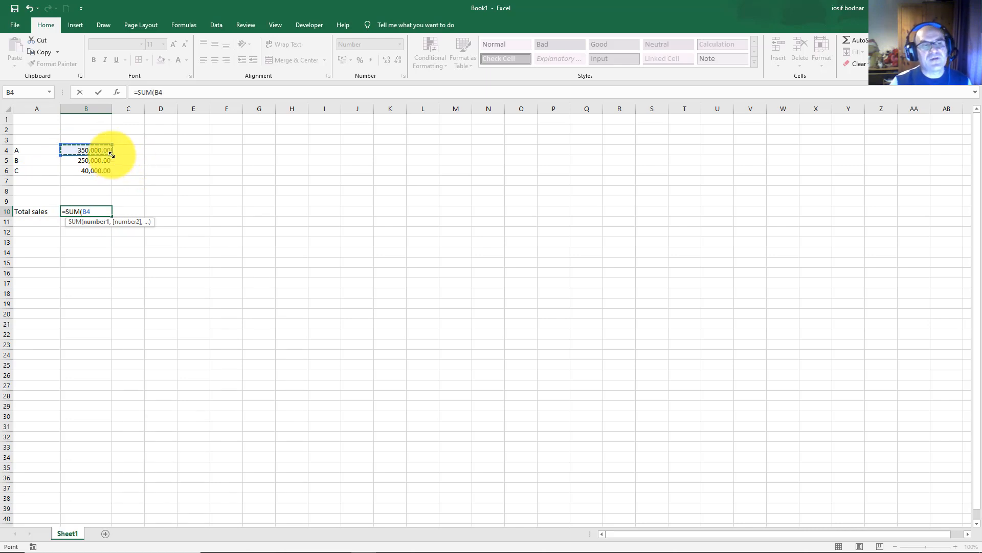
{"action": "left_click_drag", "start_coordinate": [111, 154], "coordinate": [113, 175]}
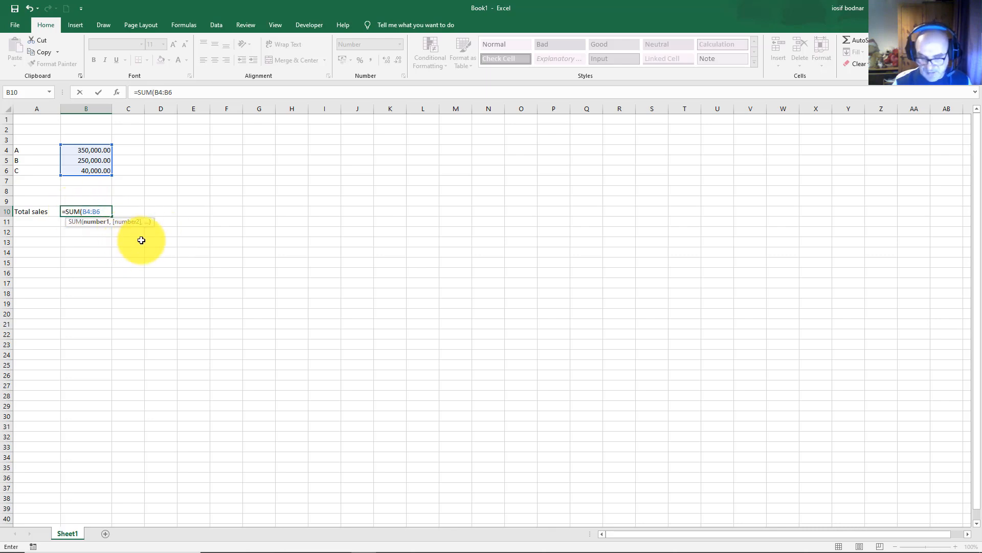
{"action": "key", "text": "Return"}
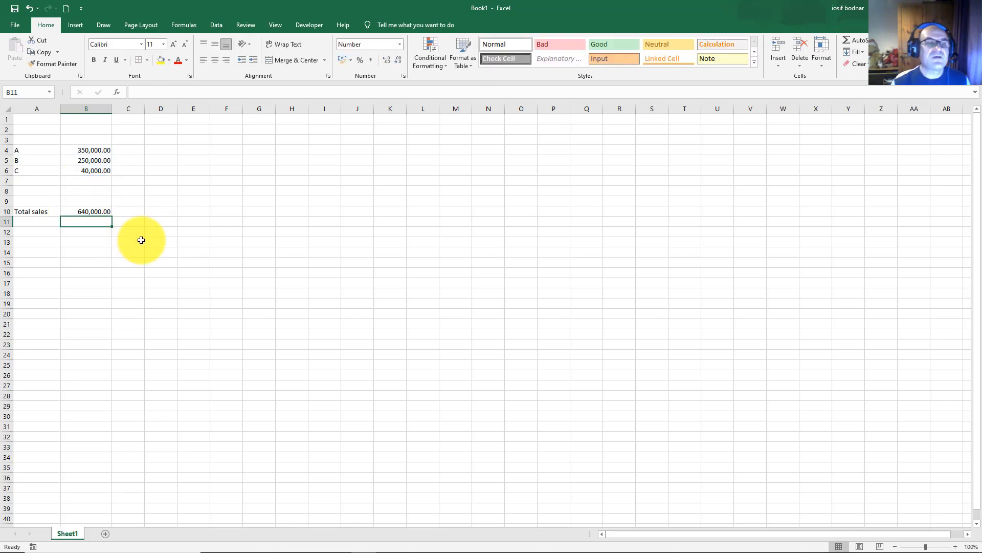
Step: Reopen the total sales formula in B10 and shrink its summed range to B4:B5
{"action": "left_click", "coordinate": [81, 210]}
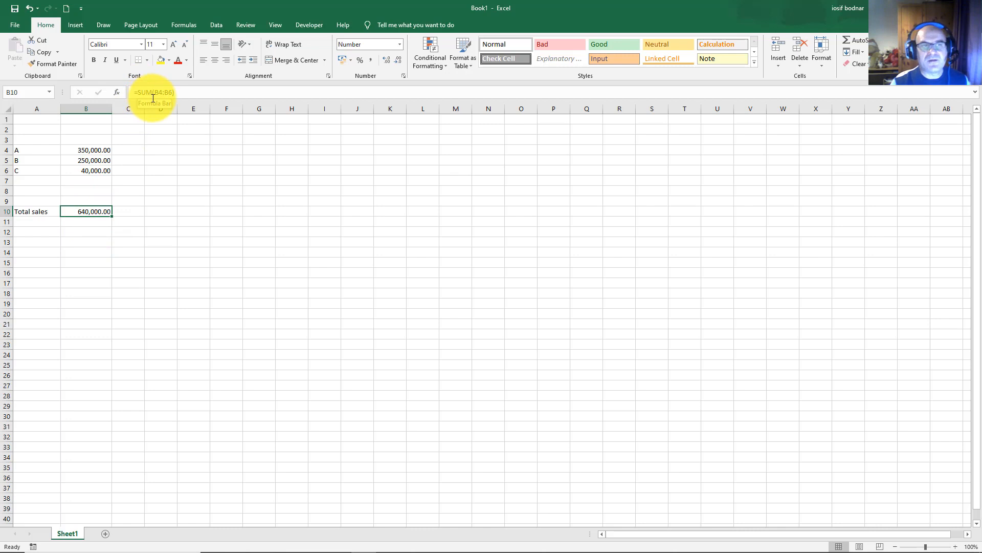
{"action": "double_click", "coordinate": [84, 211]}
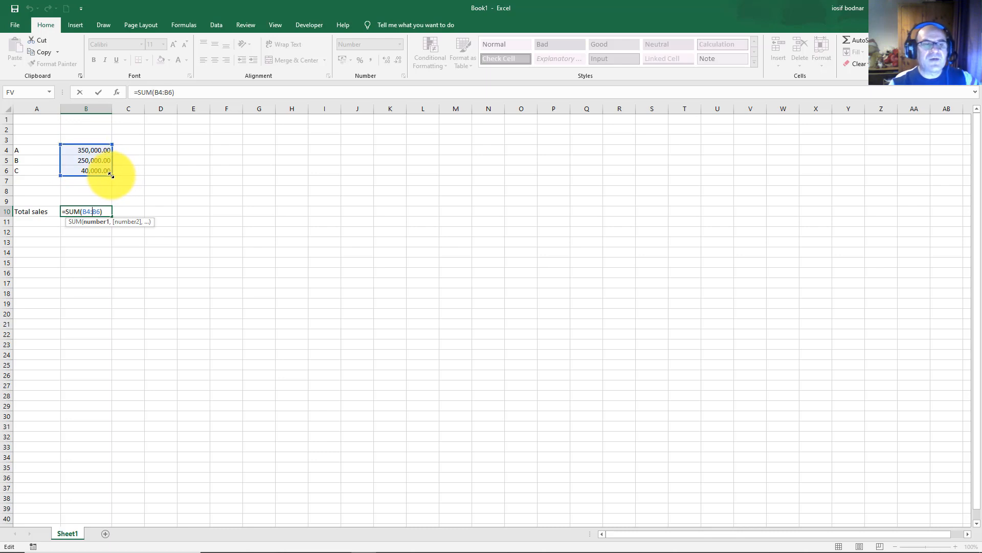
{"action": "mouse_move", "coordinate": [111, 174]}
{"action": "left_mouse_down"}
{"action": "mouse_move", "coordinate": [111, 163]}
{"action": "mouse_move", "coordinate": [238, 185]}
{"action": "mouse_move", "coordinate": [109, 148]}
{"action": "mouse_move", "coordinate": [88, 153]}
{"action": "mouse_move", "coordinate": [193, 169]}
{"action": "mouse_move", "coordinate": [147, 176]}
{"action": "mouse_move", "coordinate": [109, 154]}
{"action": "mouse_move", "coordinate": [115, 175]}
{"action": "mouse_move", "coordinate": [339, 176]}
{"action": "mouse_move", "coordinate": [113, 173]}
{"action": "left_mouse_up"}
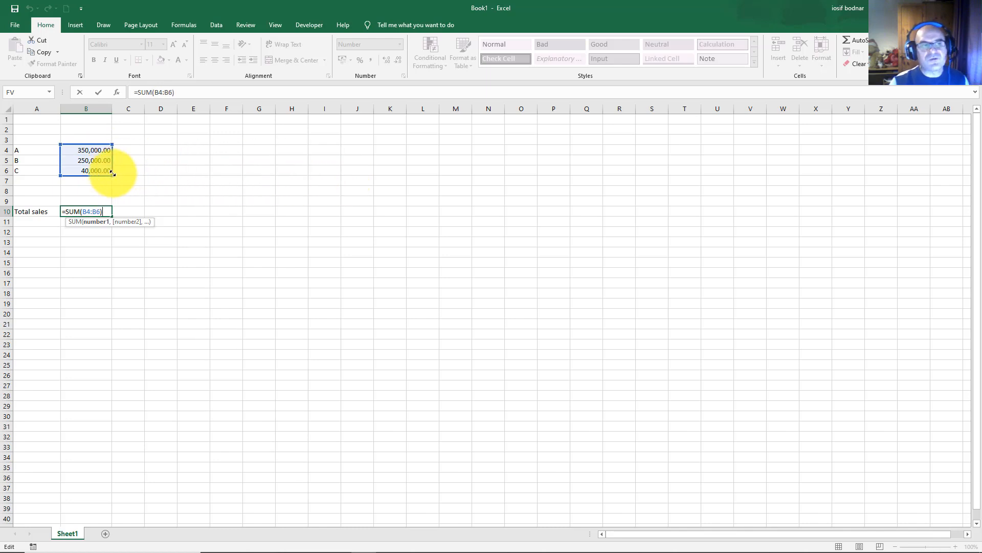
{"action": "left_click_drag", "start_coordinate": [113, 174], "coordinate": [112, 162]}
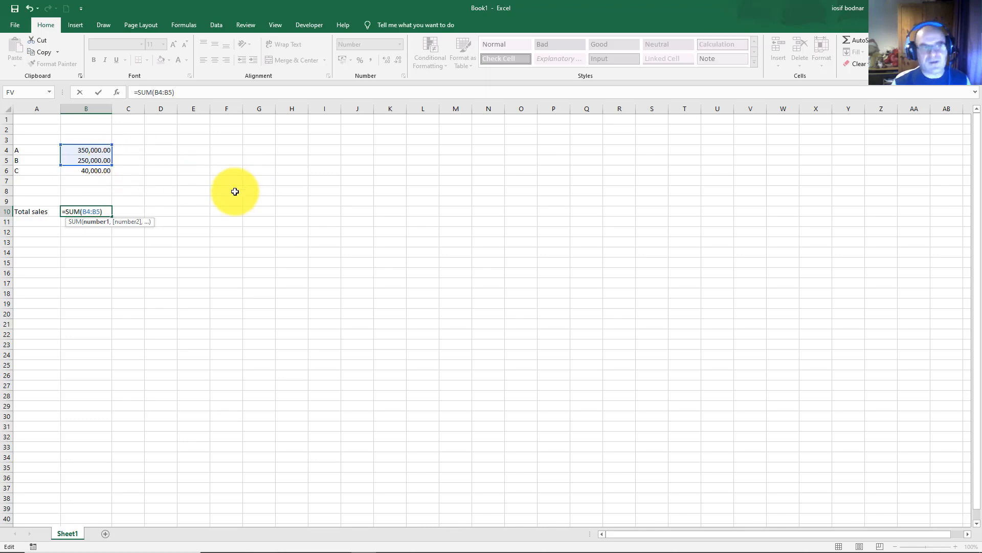
{"action": "key", "text": "Return"}
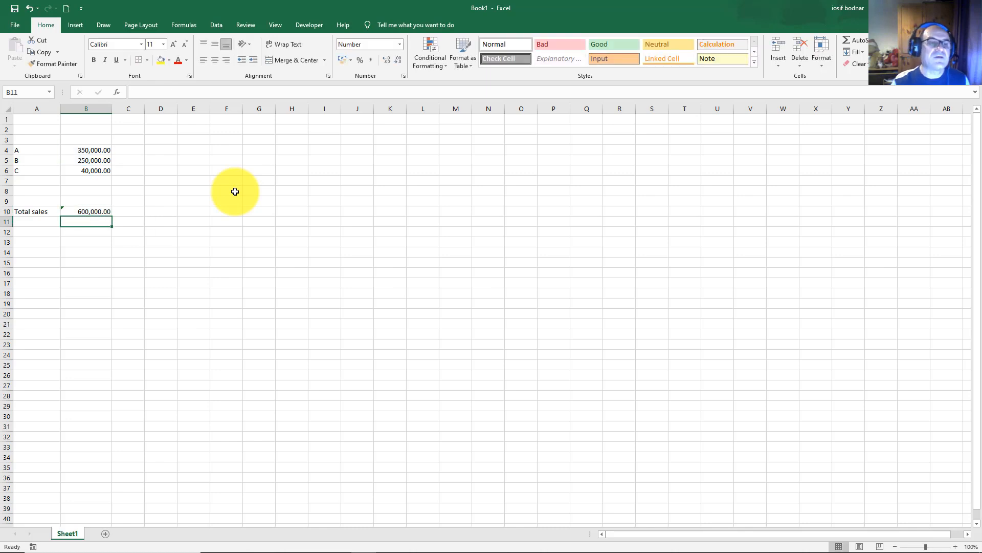
{"action": "left_click", "coordinate": [90, 211]}
Step: Enter the label "Average" in cell A11
{"action": "left_click", "coordinate": [34, 221]}
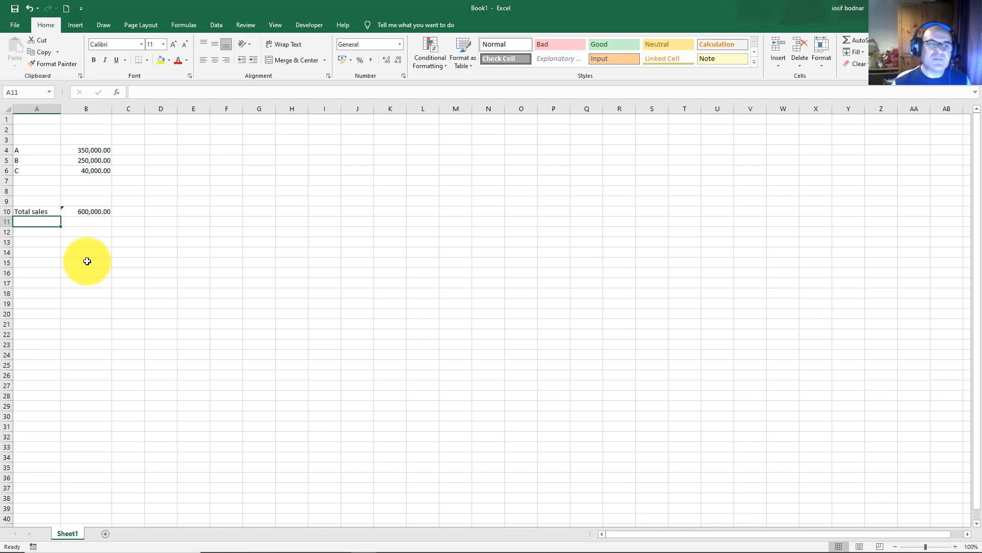
{"action": "type", "text": "Average"}
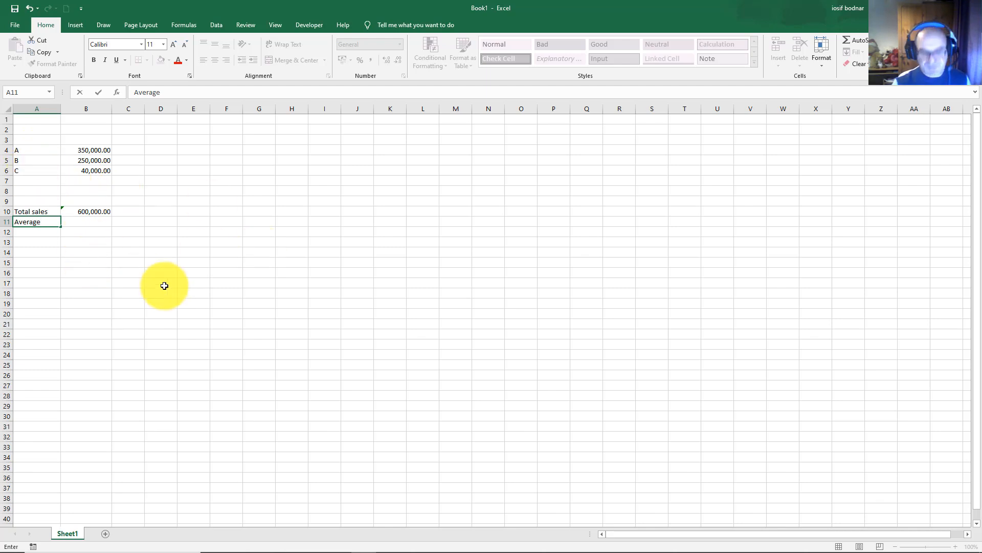
{"action": "key", "text": "Tab"}
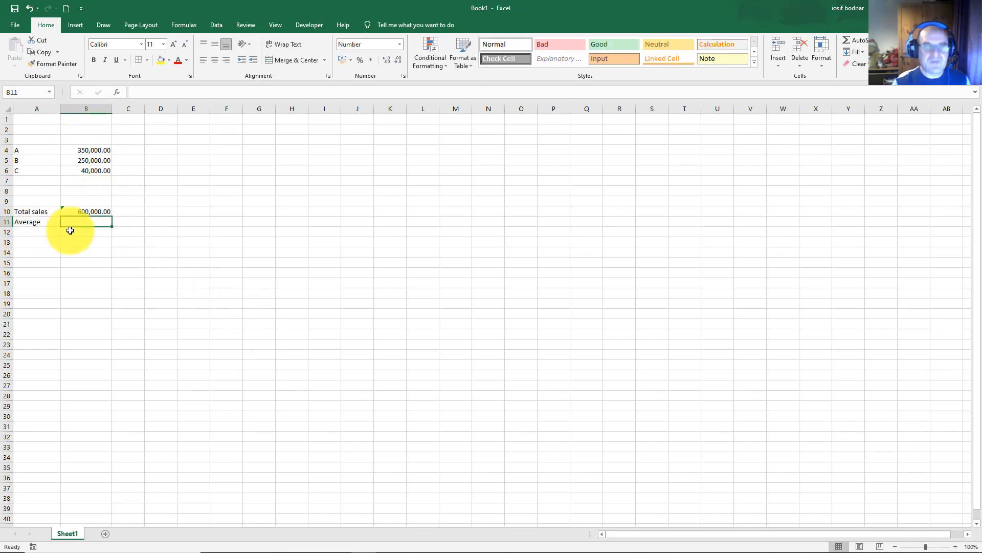
Step: Start a formula in B11 with the AVERAGE function, giving "=AVERAGE("
{"action": "type", "text": "="}
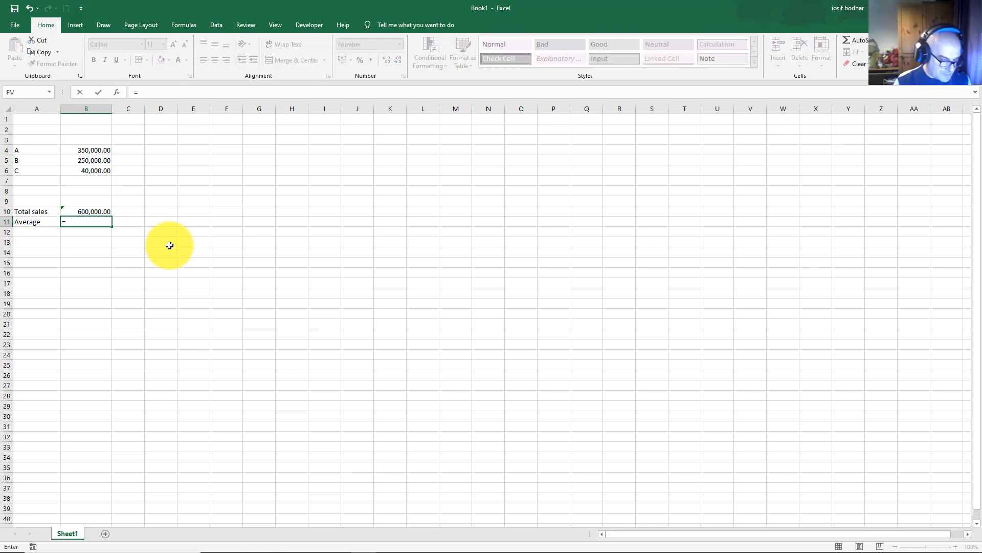
{"action": "type", "text": "A"}
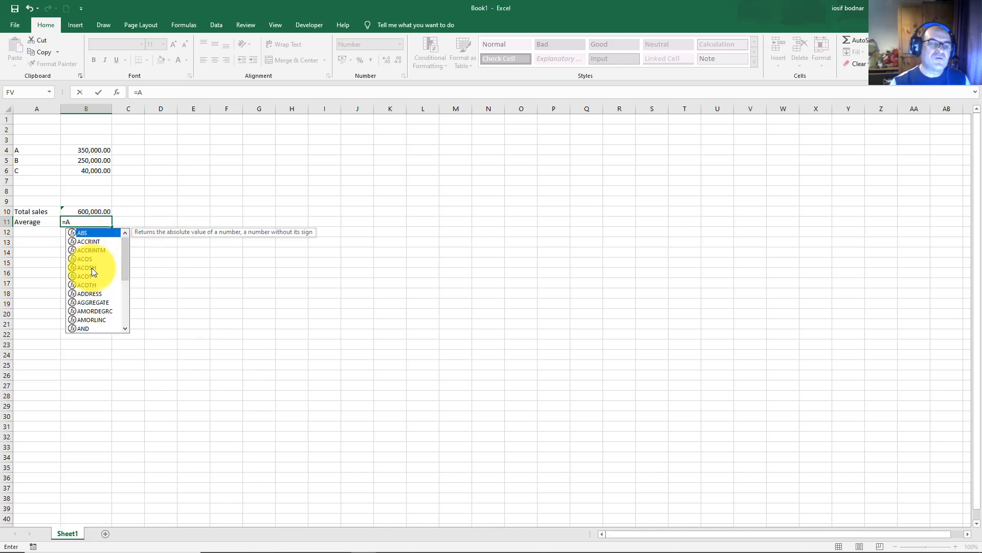
{"action": "left_click_drag", "start_coordinate": [127, 271], "coordinate": [130, 247]}
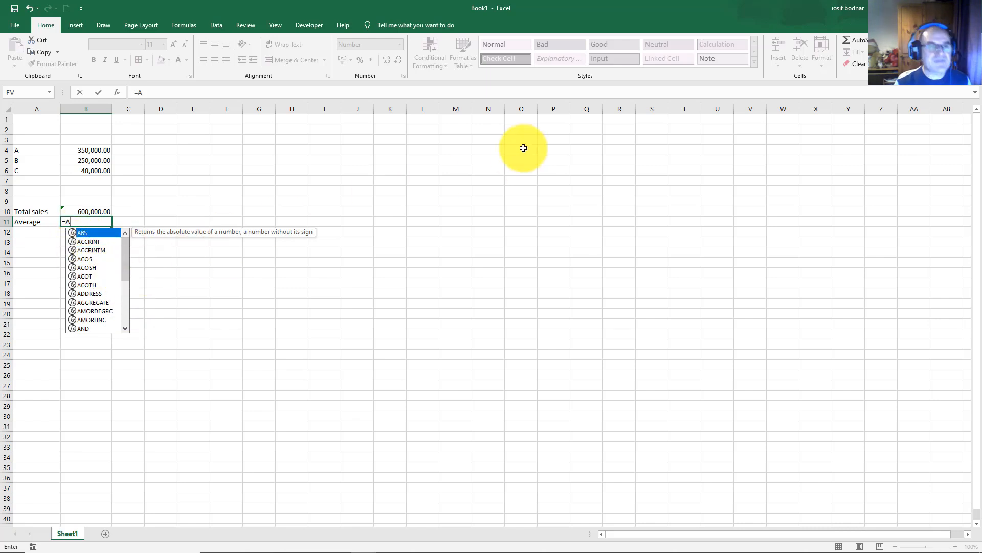
{"action": "type", "text": "V"}
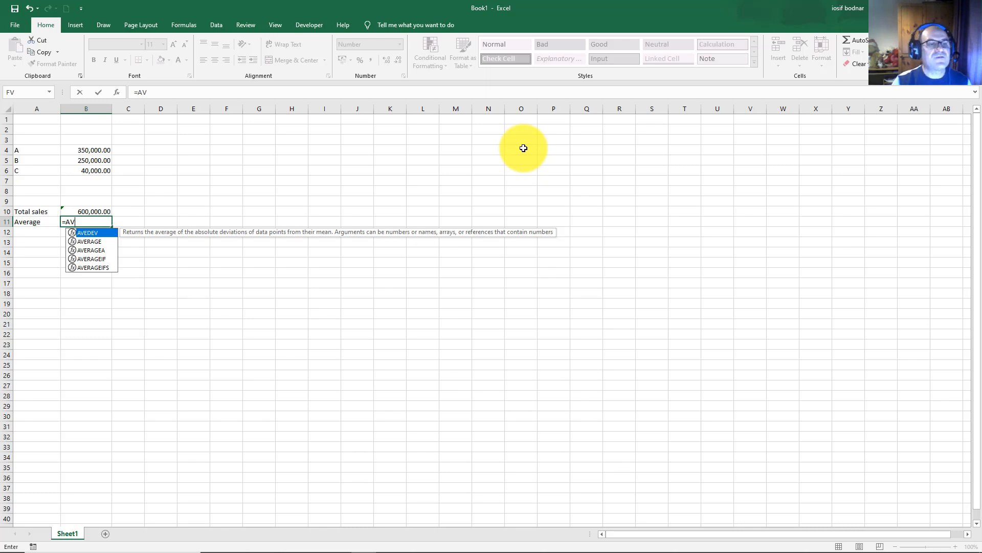
{"action": "left_click", "coordinate": [91, 242]}
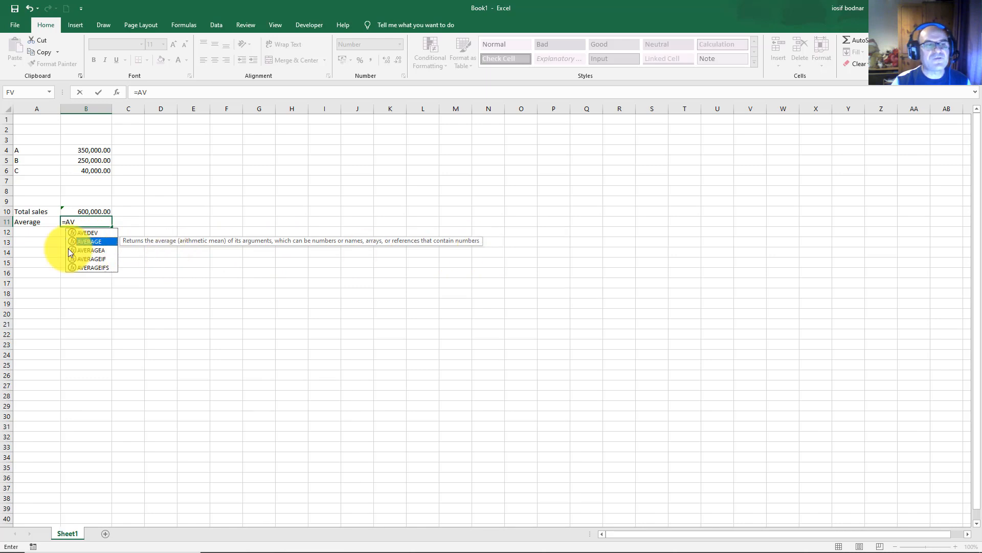
{"action": "double_click", "coordinate": [90, 242]}
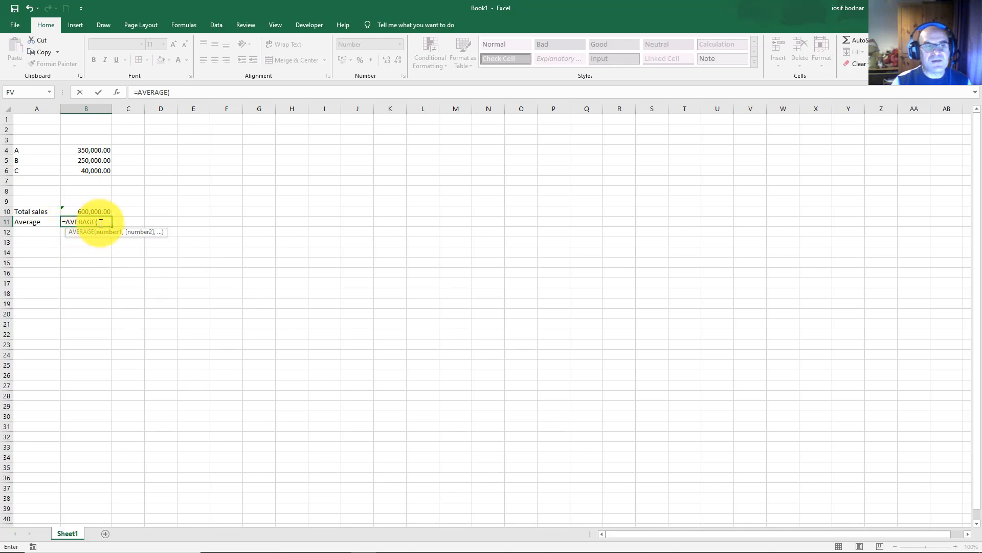
Step: Read the help article on the AVERAGE function and close it, keeping the B11 formula in editing
{"action": "left_click", "coordinate": [77, 234]}
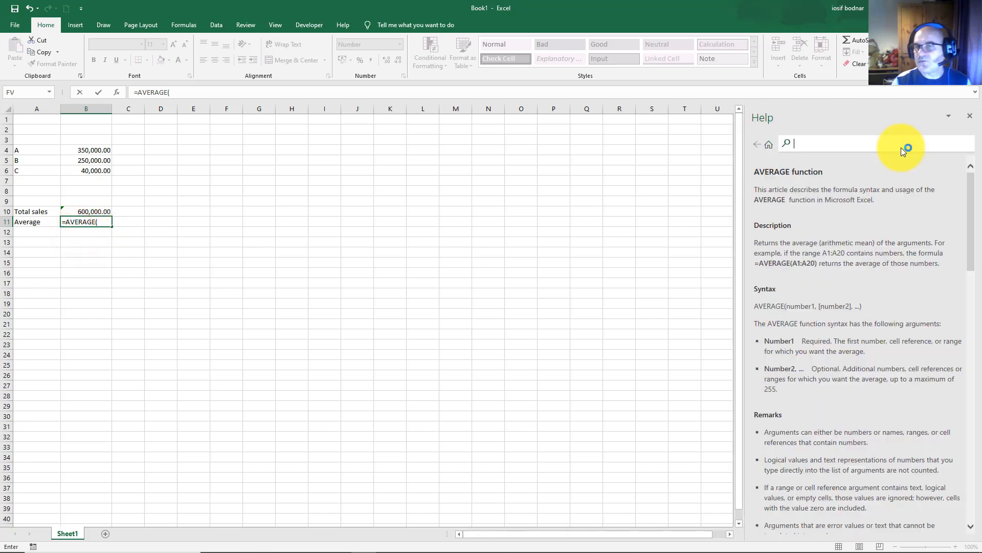
{"action": "left_click", "coordinate": [970, 190]}
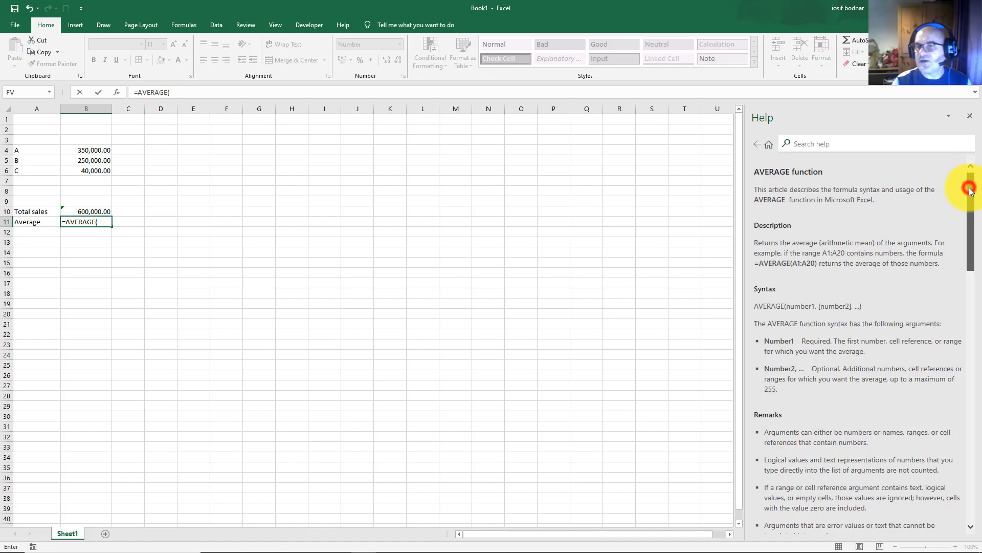
{"action": "mouse_move", "coordinate": [970, 190]}
{"action": "left_mouse_down"}
{"action": "mouse_move", "coordinate": [979, 372]}
{"action": "mouse_move", "coordinate": [967, 373]}
{"action": "mouse_move", "coordinate": [967, 406]}
{"action": "mouse_move", "coordinate": [967, 186]}
{"action": "left_mouse_up"}
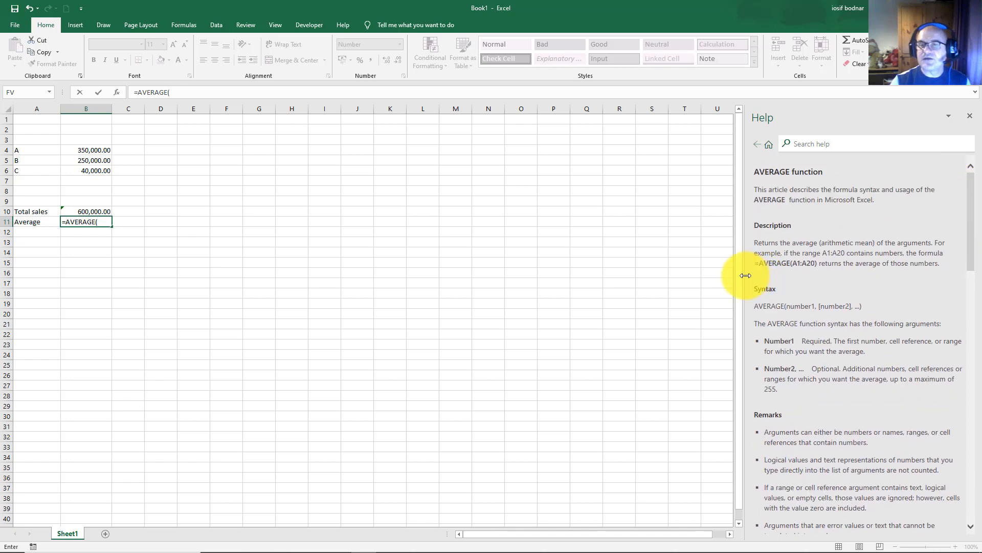
{"action": "left_click", "coordinate": [100, 221]}
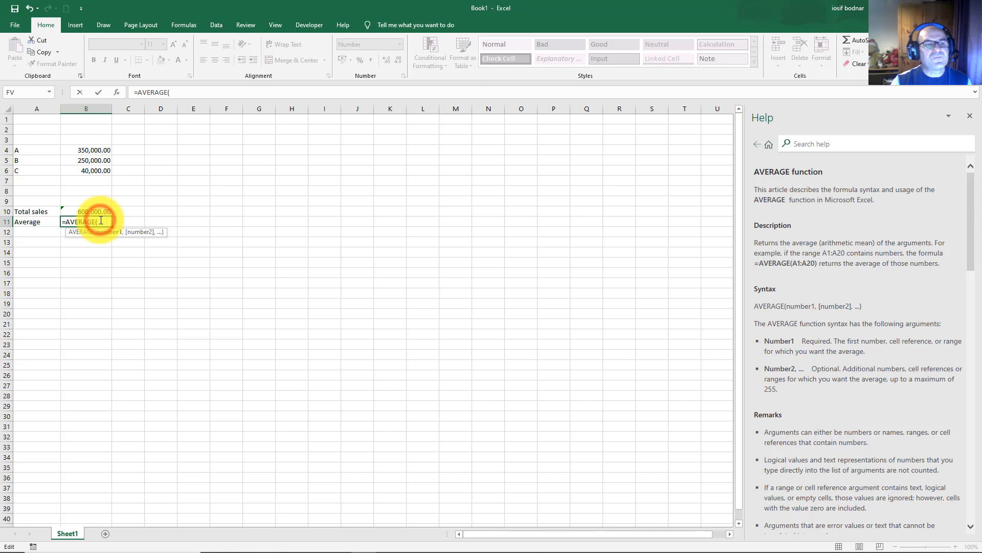
{"action": "left_click", "coordinate": [969, 116]}
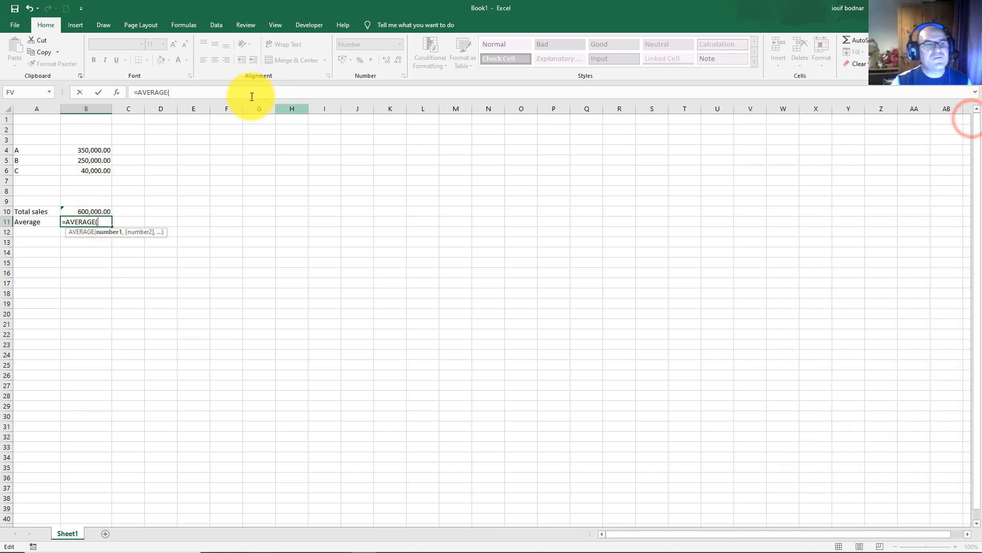
Step: Complete the average in B11 with the sales of A, B and C, giving the formula =AVERAGE(B4:B6)
{"action": "left_click", "coordinate": [93, 151]}
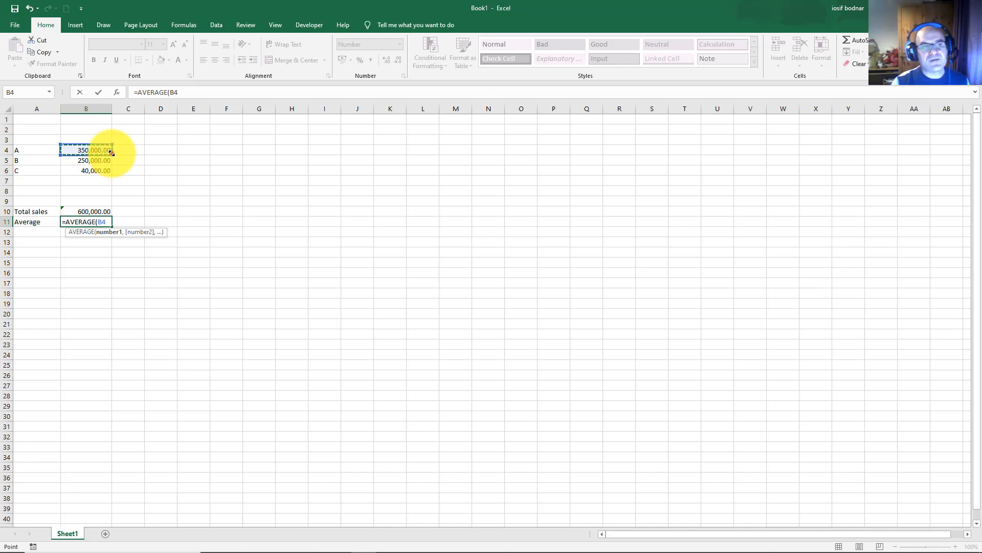
{"action": "left_click", "coordinate": [111, 152]}
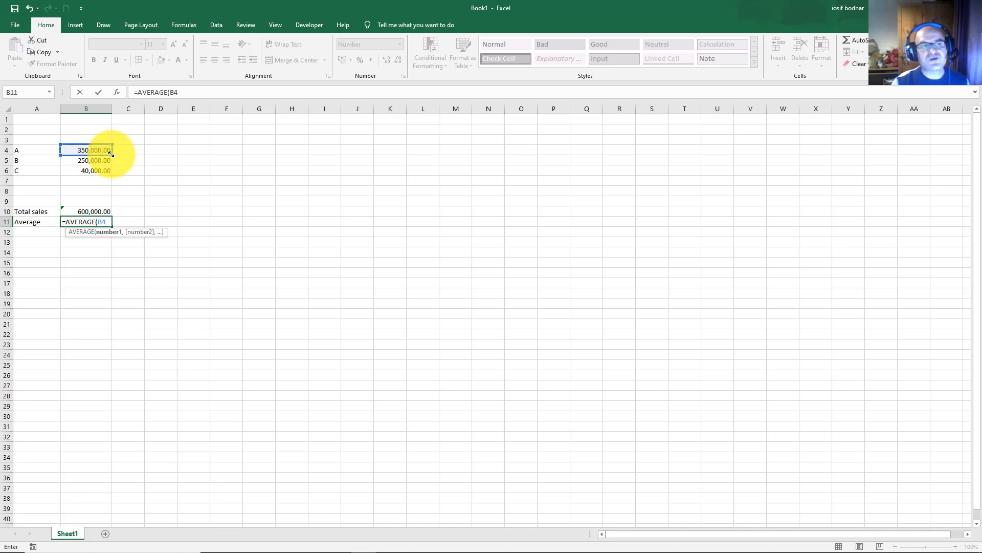
{"action": "left_click_drag", "start_coordinate": [110, 152], "coordinate": [111, 177]}
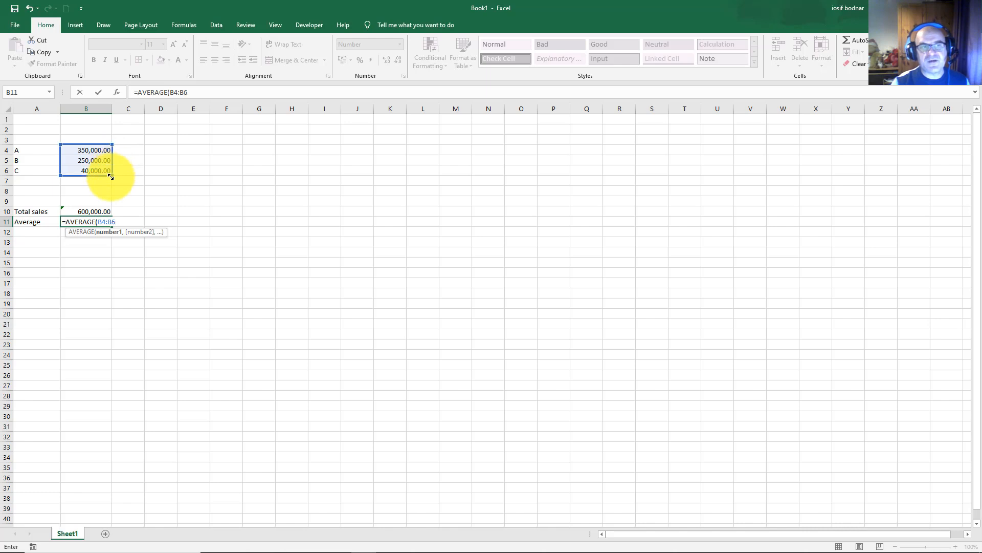
{"action": "key", "text": "Return"}
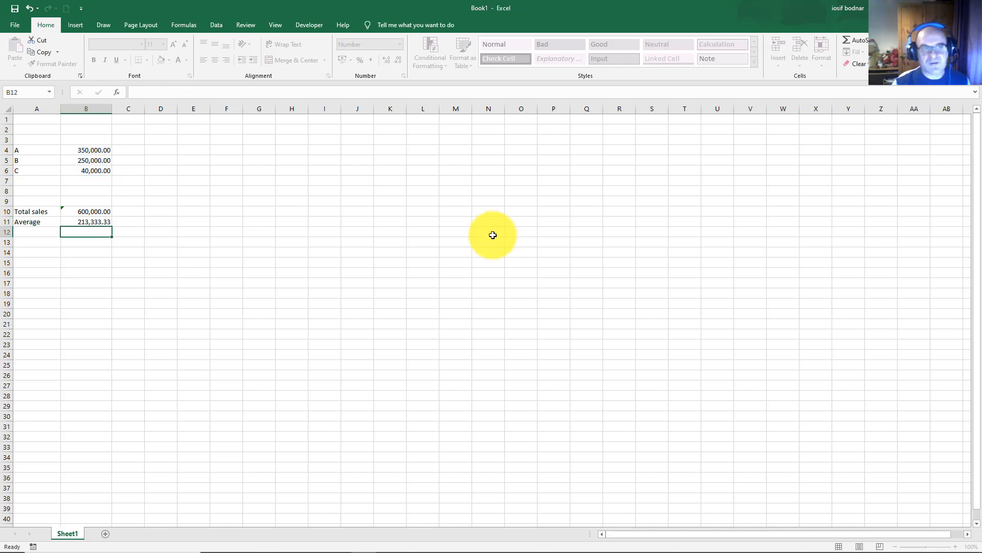
Step: Reopen the average formula in B11 and shrink its averaged range to B4:B5
{"action": "left_click", "coordinate": [85, 222]}
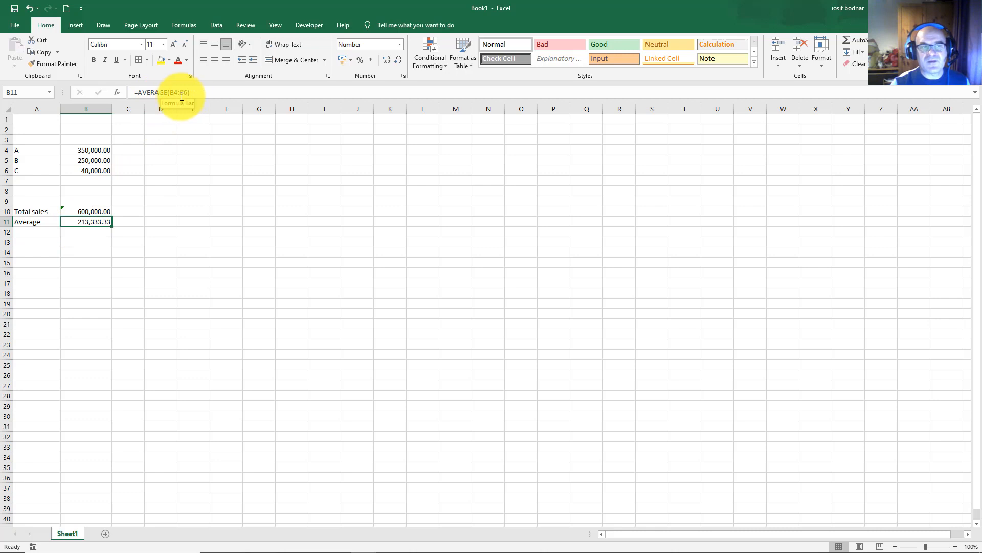
{"action": "double_click", "coordinate": [94, 221]}
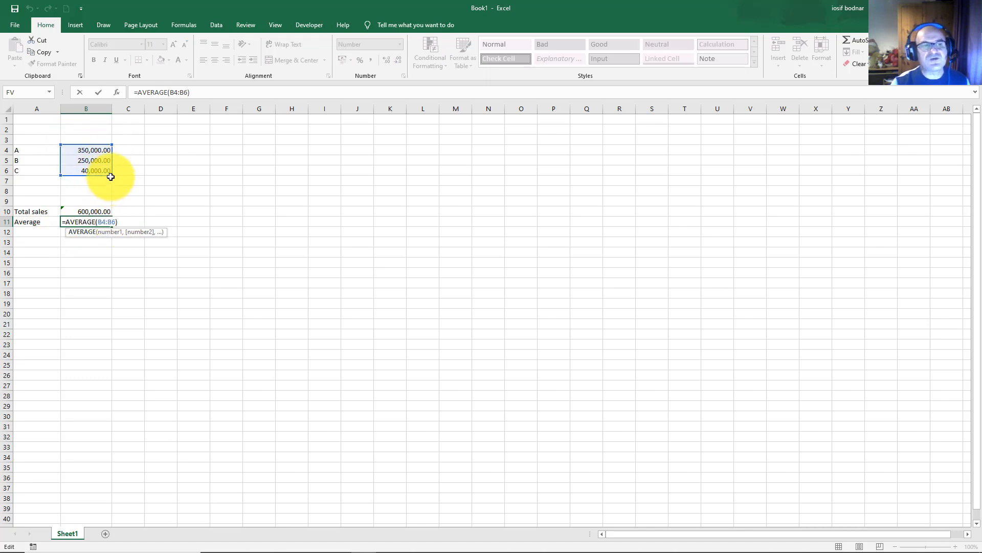
{"action": "mouse_move", "coordinate": [112, 175]}
{"action": "left_mouse_down"}
{"action": "mouse_move", "coordinate": [111, 164]}
{"action": "mouse_move", "coordinate": [114, 193]}
{"action": "mouse_move", "coordinate": [170, 195]}
{"action": "mouse_move", "coordinate": [141, 195]}
{"action": "mouse_move", "coordinate": [113, 180]}
{"action": "mouse_move", "coordinate": [110, 163]}
{"action": "left_mouse_up"}
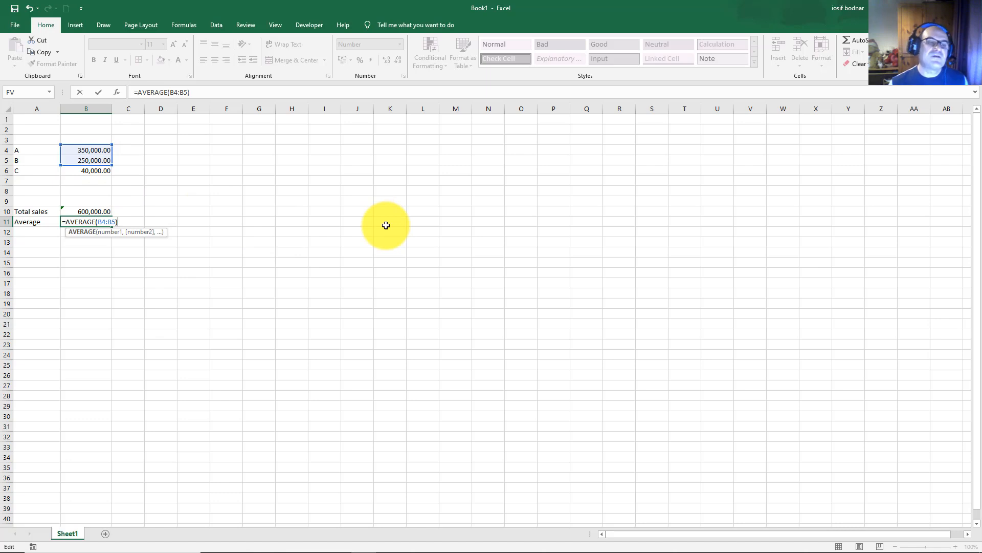
{"action": "key", "text": "Return"}
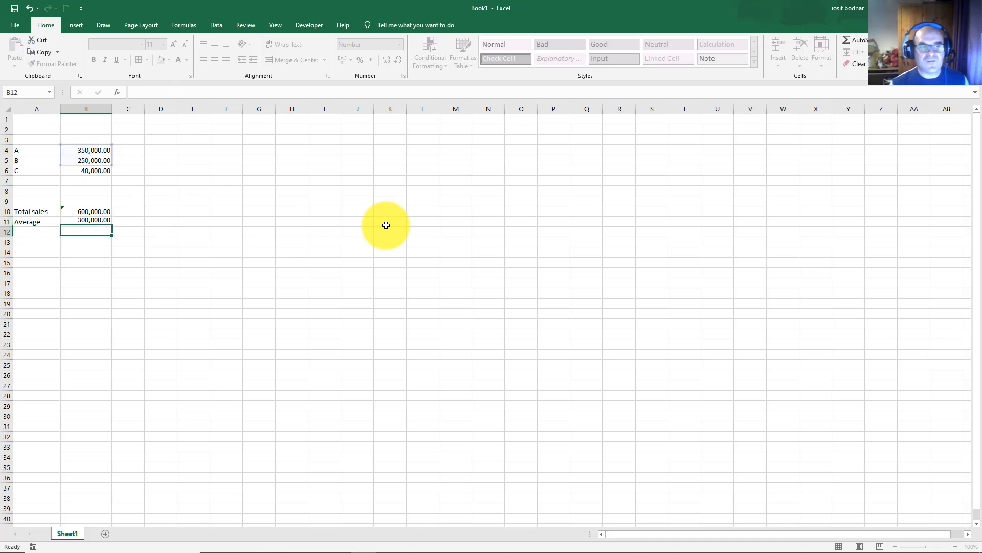
Step: Enter the label "MAX" in cell A12
{"action": "key", "text": "Left"}
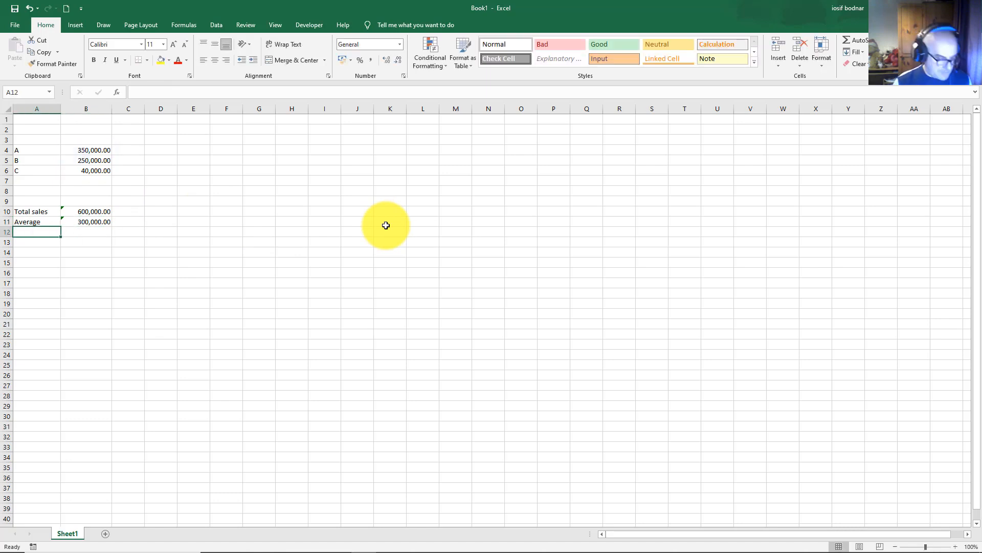
{"action": "type", "text": "MAX"}
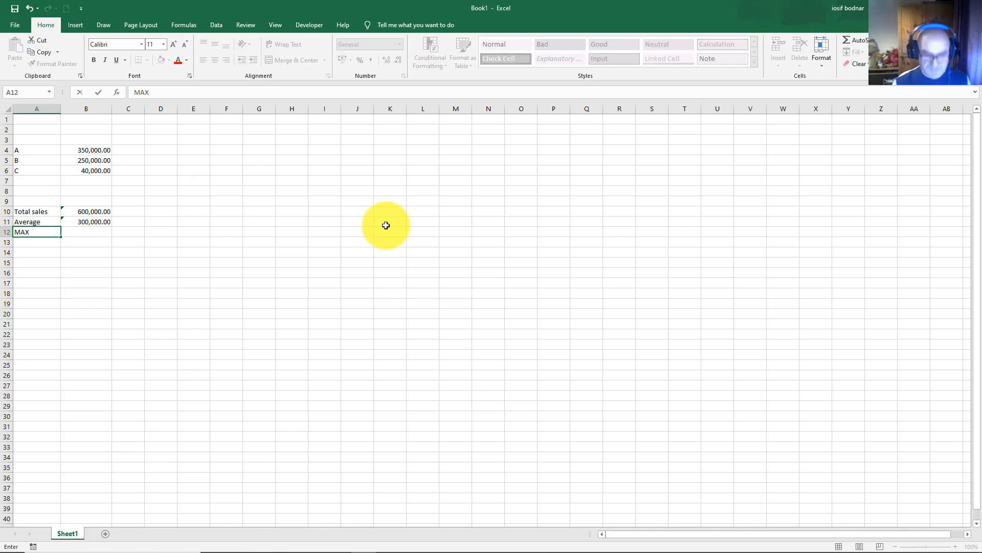
{"action": "key", "text": "Right"}
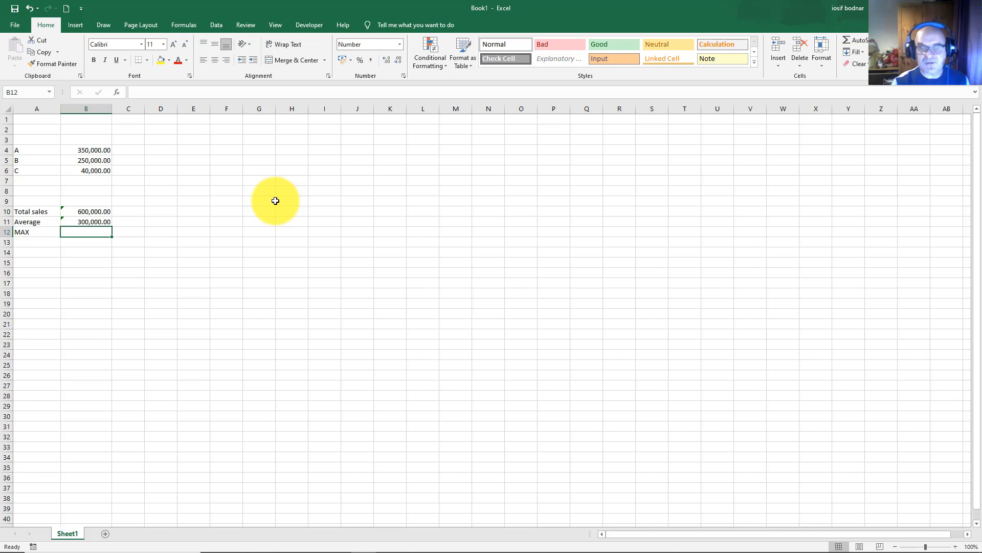
Step: Turn off Formula AutoComplete in the Excel formula options
{"action": "left_click", "coordinate": [20, 27]}
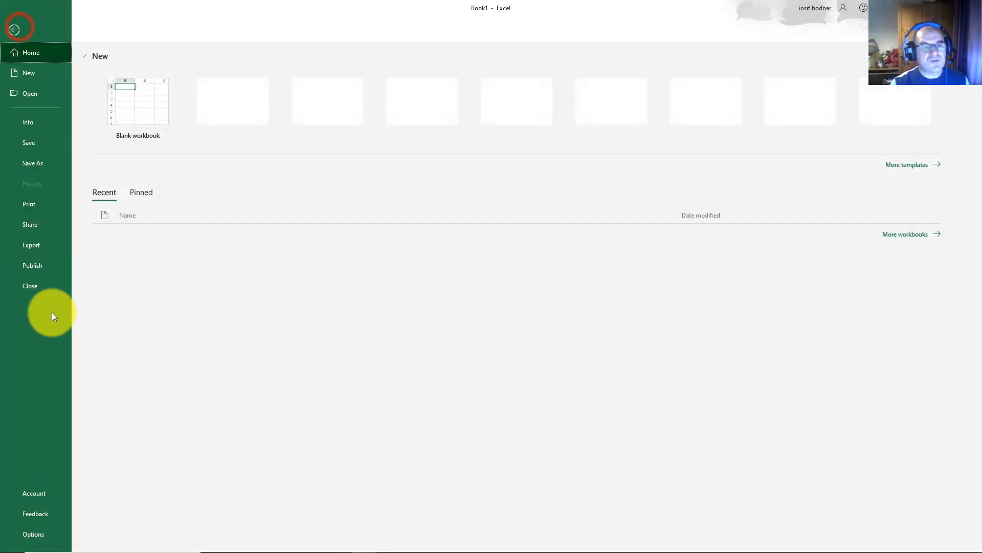
{"action": "left_click", "coordinate": [33, 535]}
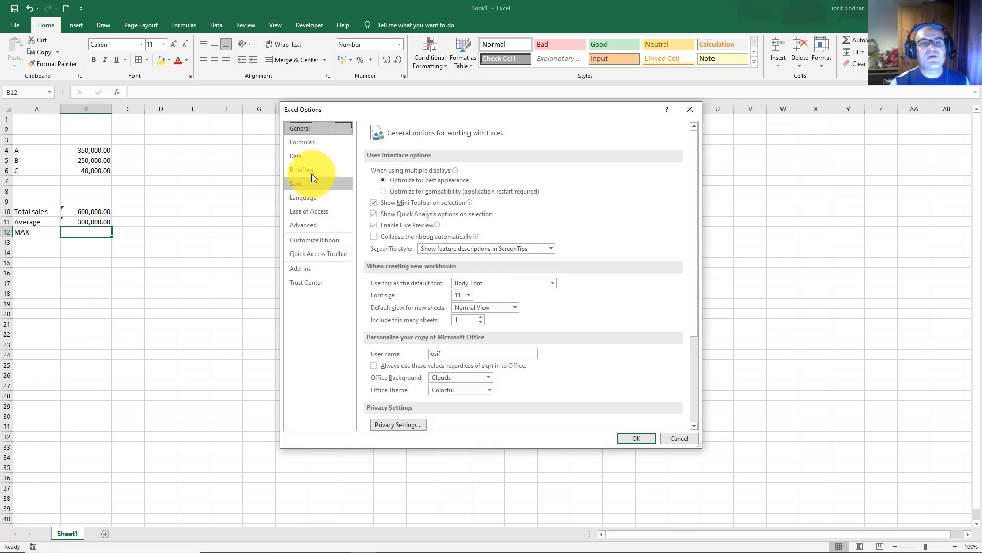
{"action": "left_click", "coordinate": [309, 144]}
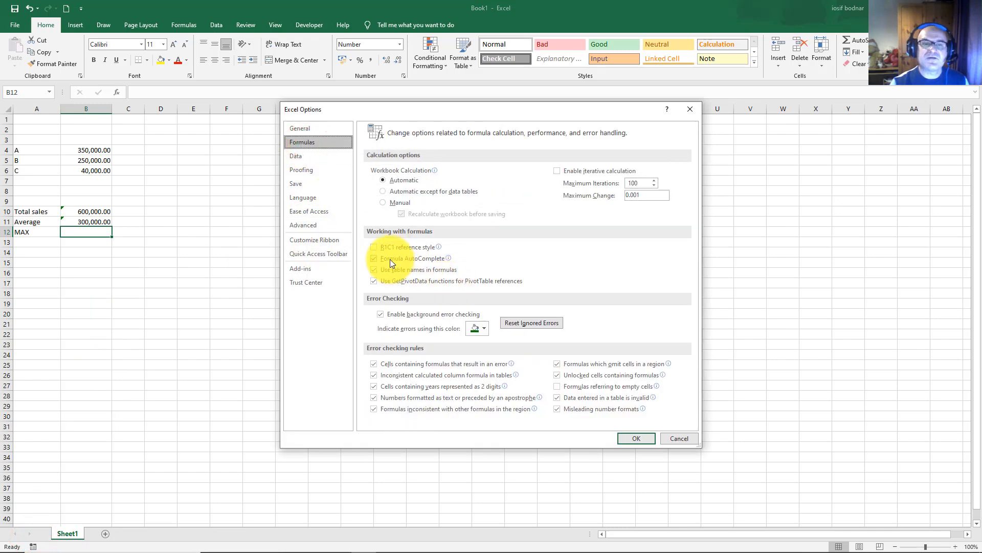
{"action": "mouse_move", "coordinate": [405, 263]}
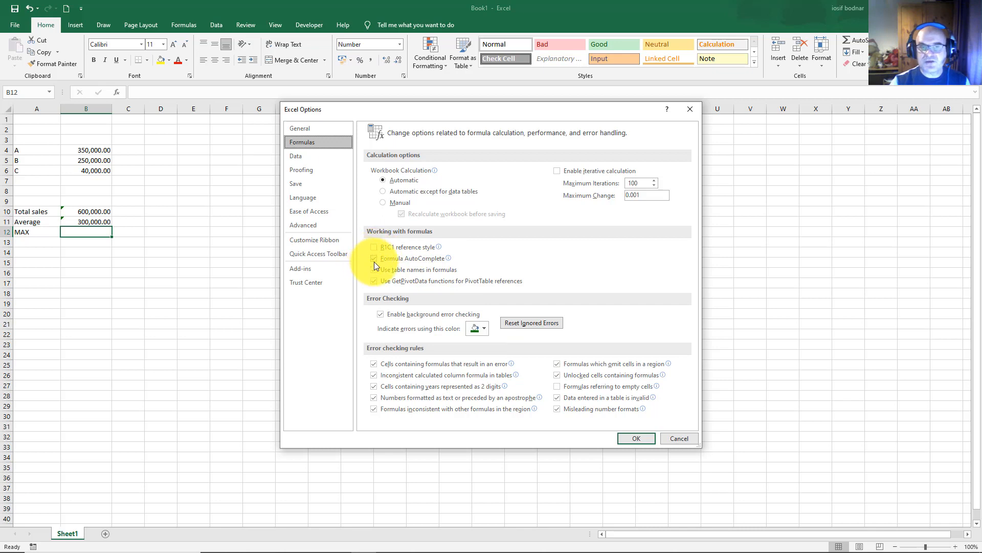
{"action": "mouse_move", "coordinate": [374, 262]}
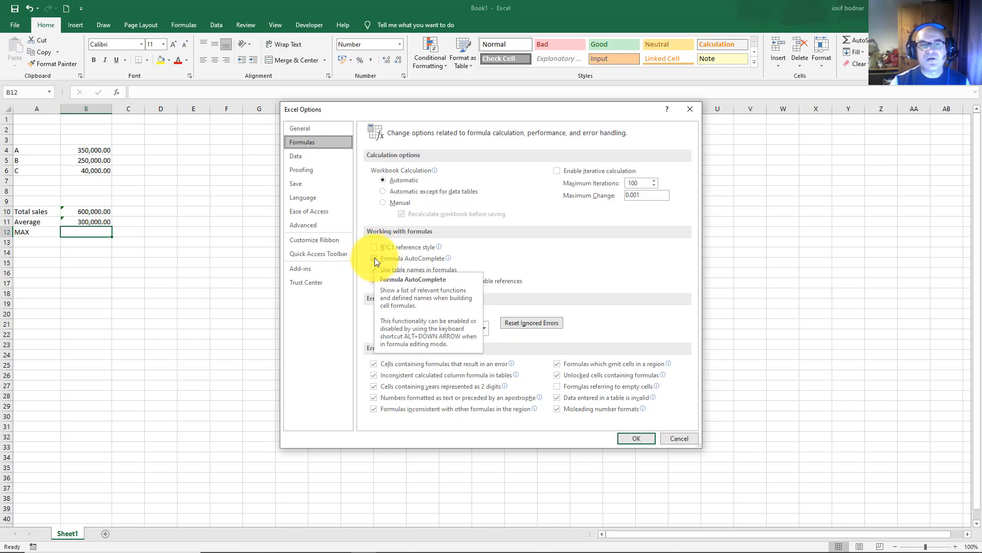
{"action": "left_click", "coordinate": [375, 259]}
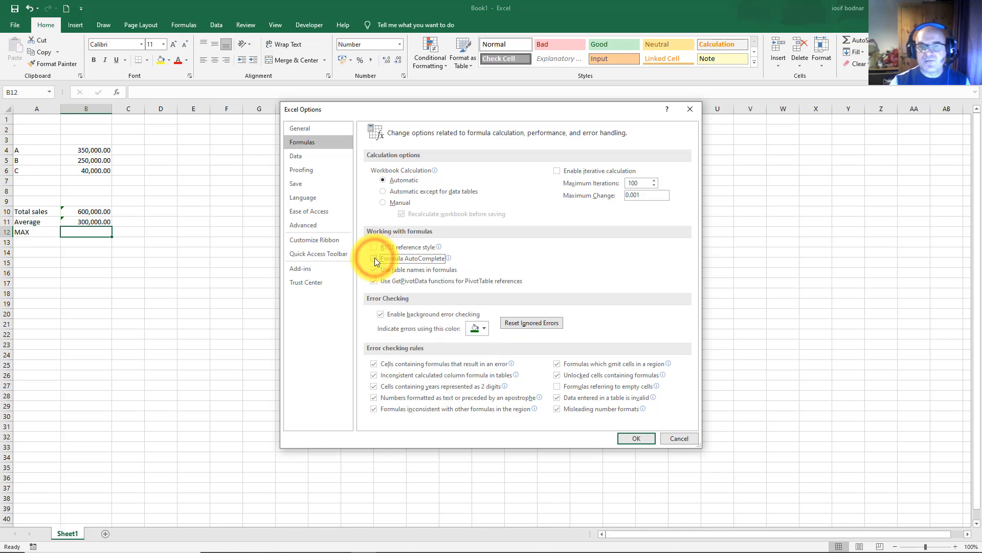
{"action": "left_click", "coordinate": [636, 439]}
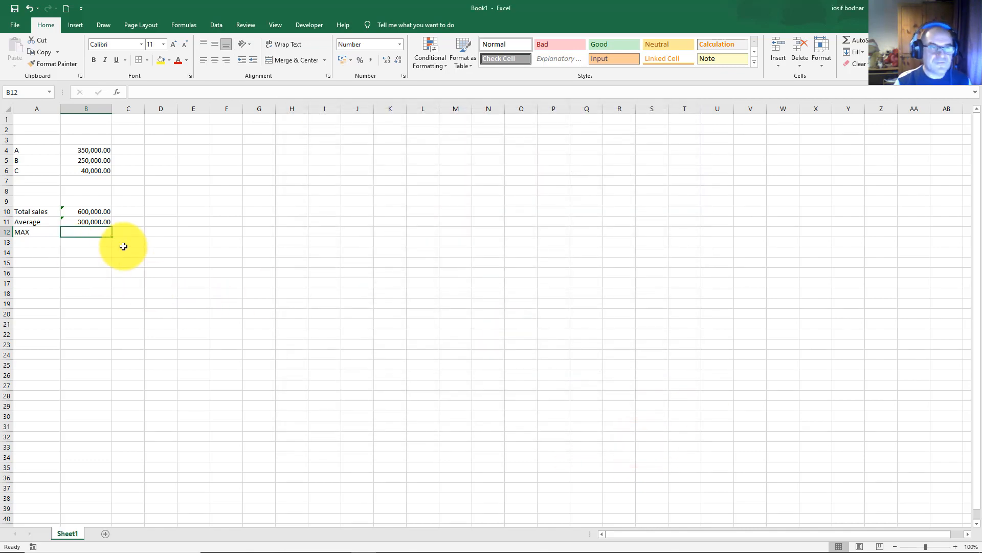
Step: Begin a formula in B12 with "=M" to test function suggestions, and delete the M so only "=" is left
{"action": "type", "text": "="}
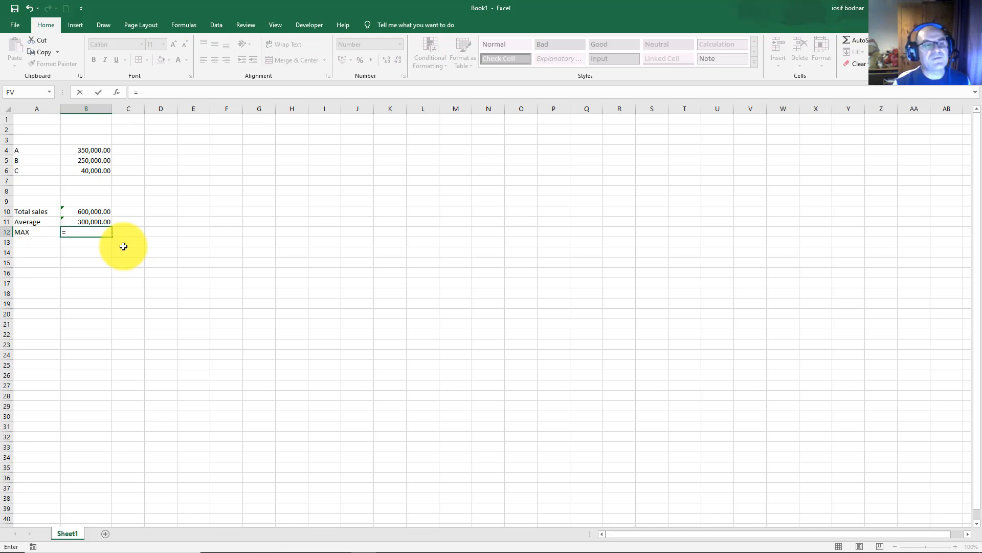
{"action": "type", "text": "M"}
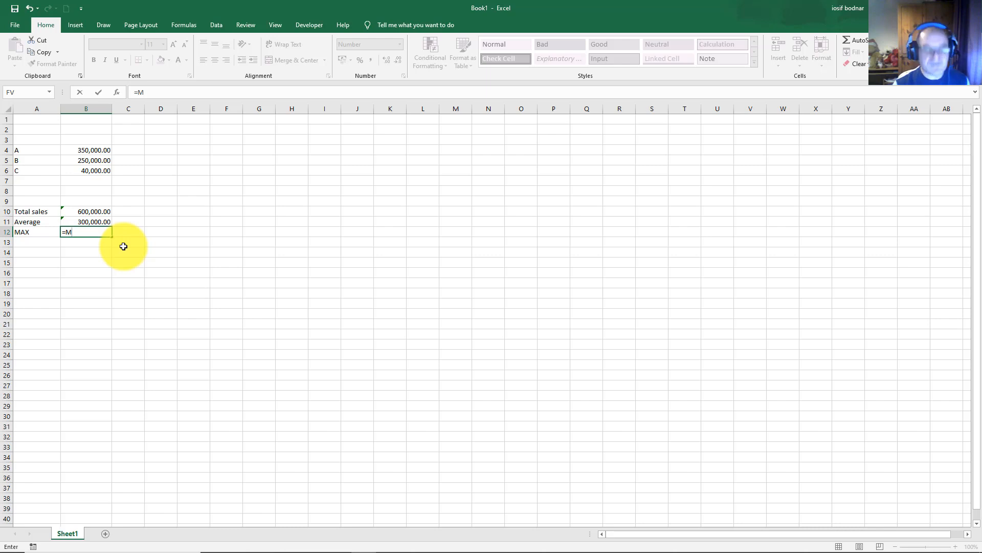
{"action": "key", "text": "BackSpace"}
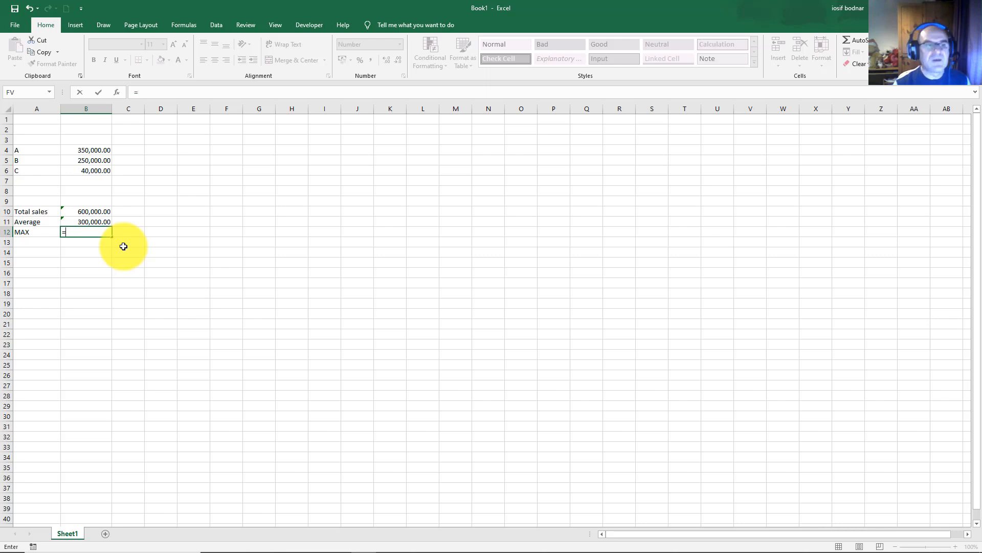
Step: Turn Formula AutoComplete back on in the Excel formula options
{"action": "left_click", "coordinate": [15, 27]}
{"action": "left_click", "coordinate": [21, 538]}
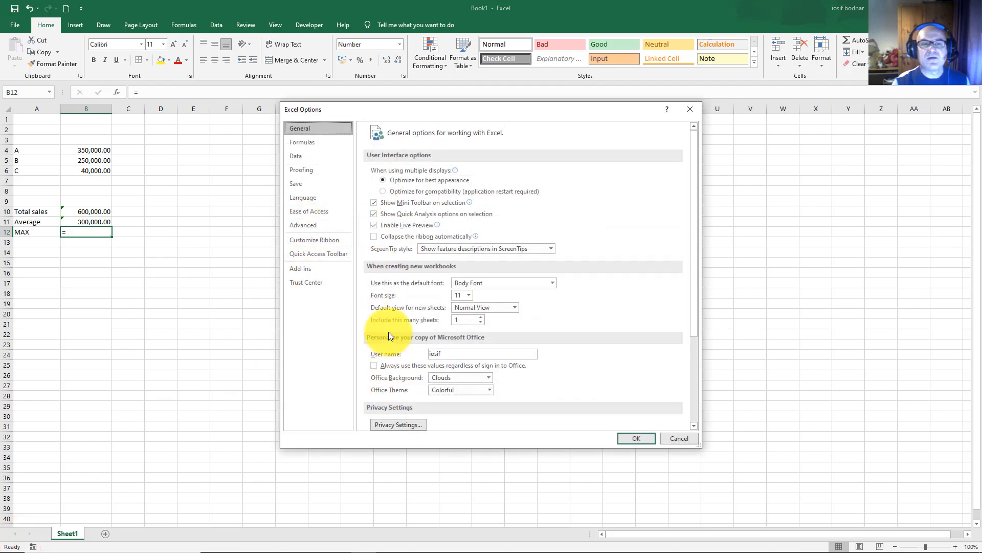
{"action": "left_click", "coordinate": [299, 142]}
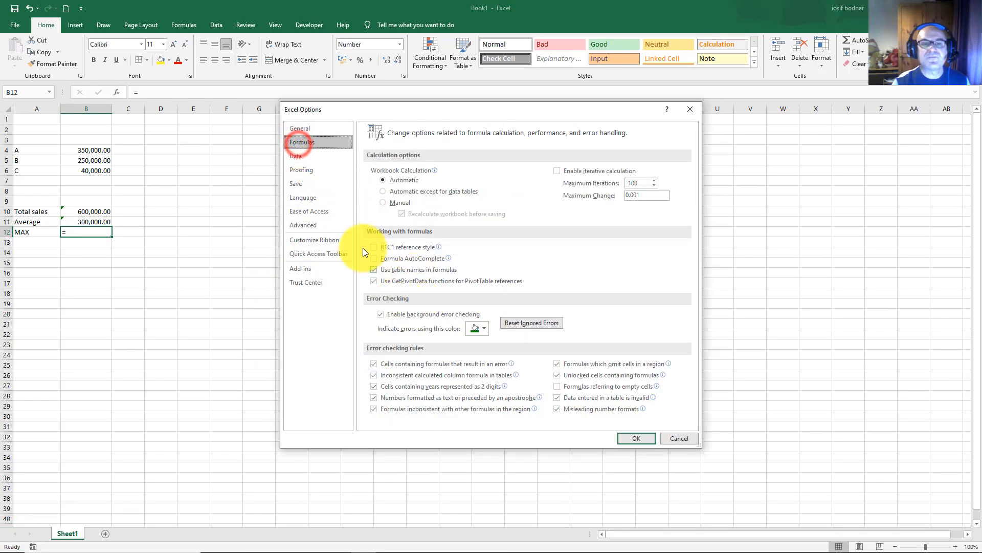
{"action": "left_click", "coordinate": [374, 258]}
{"action": "left_click", "coordinate": [636, 438]}
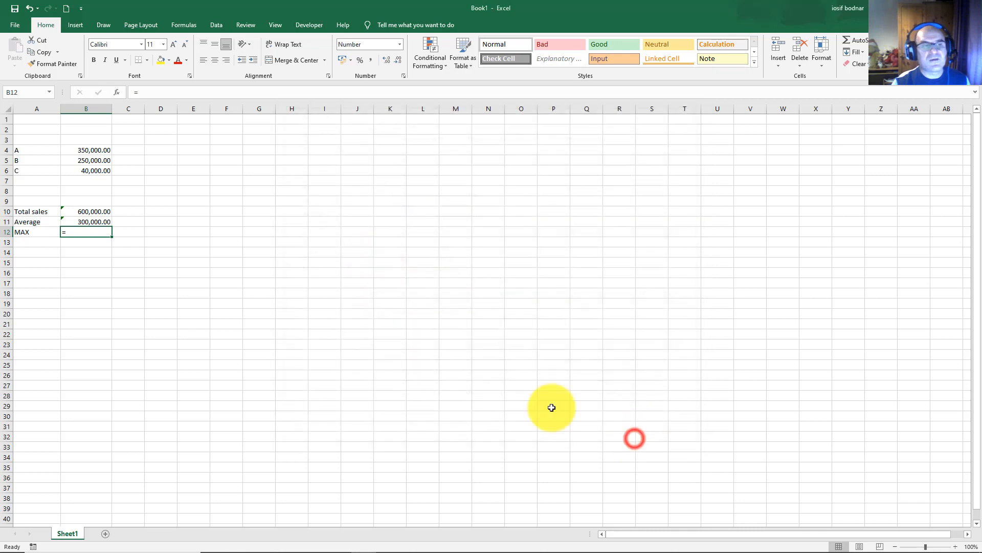
Step: Start a MAX formula in B12 by accepting the function from the AutoComplete suggestions, and open its help article
{"action": "double_click", "coordinate": [71, 232]}
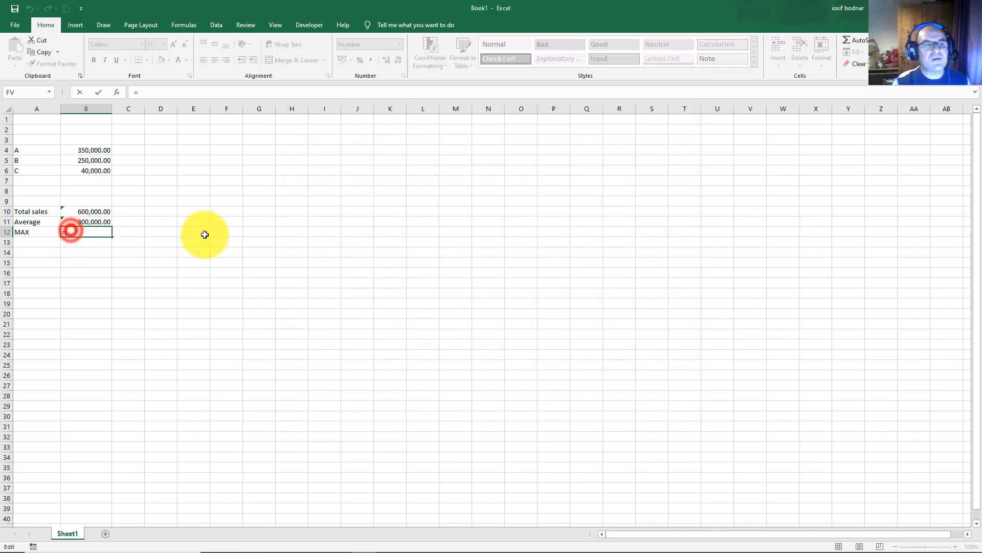
{"action": "type", "text": "=M"}
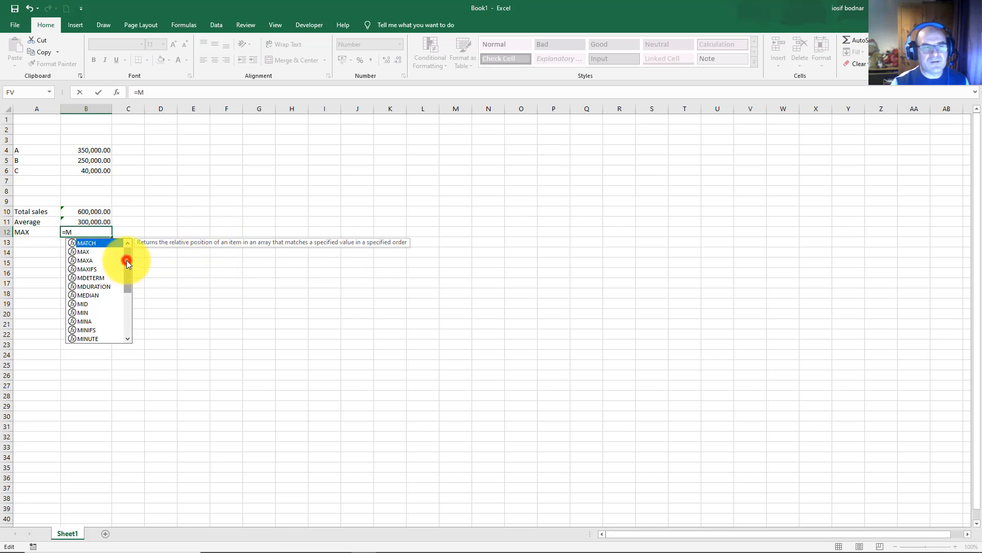
{"action": "mouse_move", "coordinate": [127, 260]}
{"action": "left_mouse_down"}
{"action": "mouse_move", "coordinate": [127, 321]}
{"action": "mouse_move", "coordinate": [130, 243]}
{"action": "left_mouse_up"}
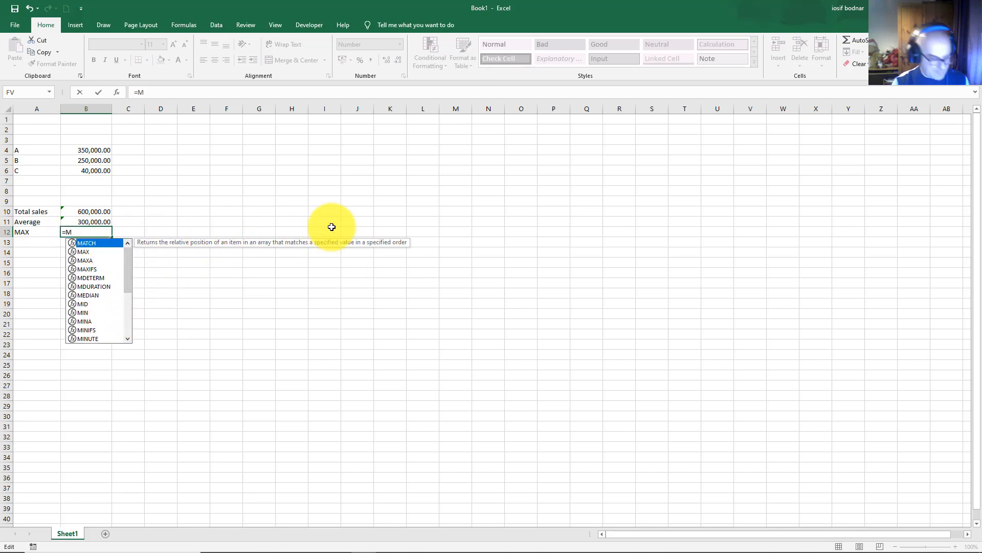
{"action": "type", "text": "A"}
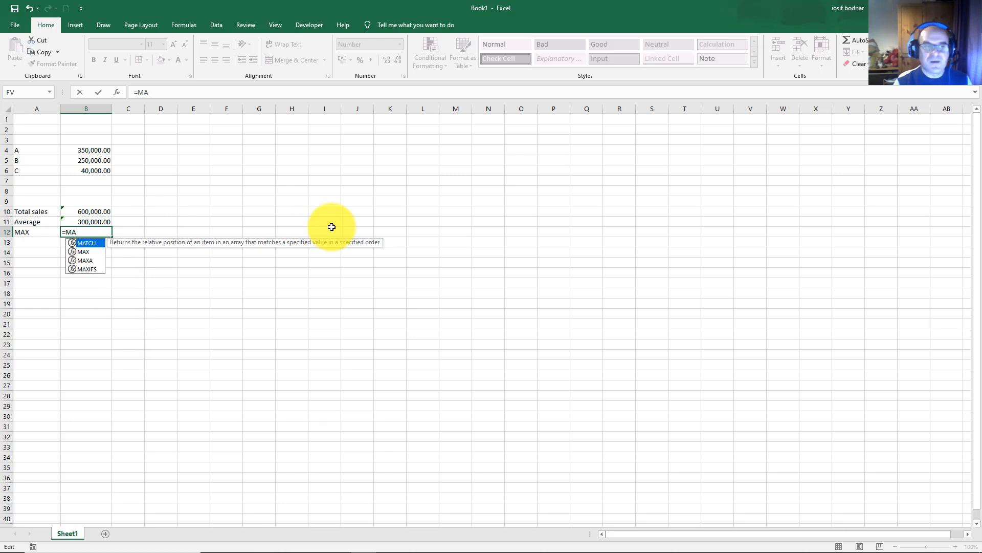
{"action": "type", "text": "X"}
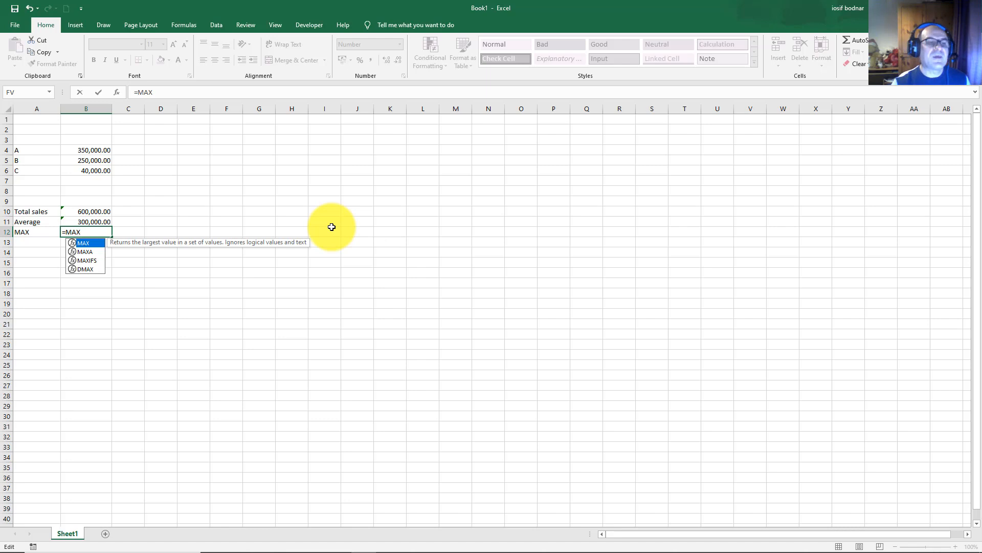
{"action": "double_click", "coordinate": [88, 243]}
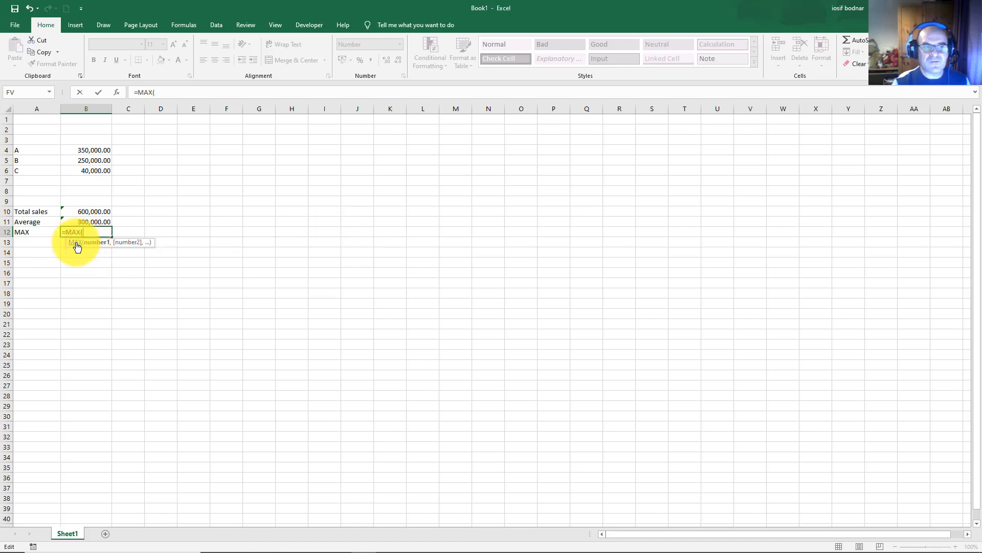
{"action": "left_click", "coordinate": [75, 242]}
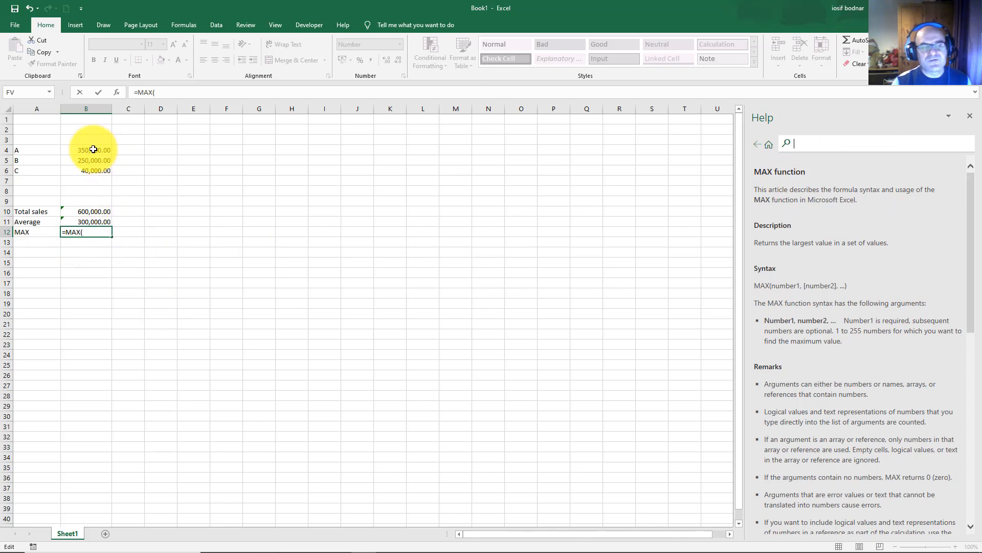
Step: Complete the MAX formula in B12 with the range B4:B6 and reselect the cell to check it
{"action": "left_click_drag", "start_coordinate": [93, 149], "coordinate": [112, 174]}
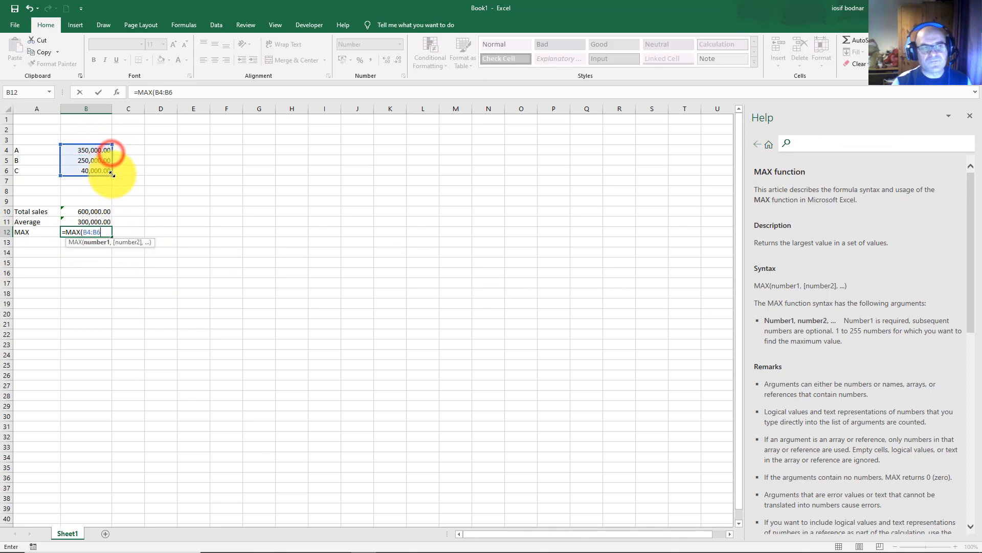
{"action": "key", "text": "Return"}
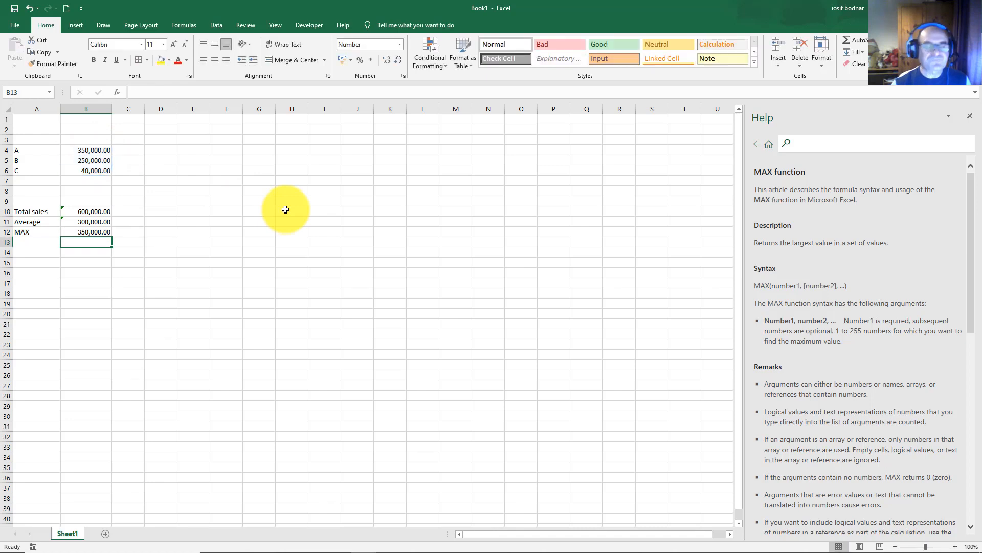
{"action": "left_click", "coordinate": [83, 232]}
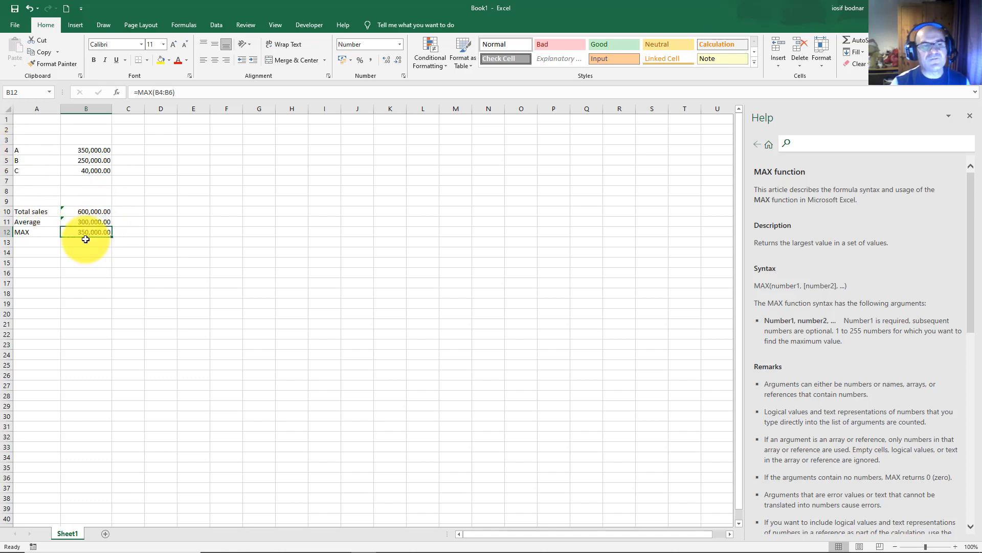
Step: Enter the label "MIN" in cell A13
{"action": "left_click", "coordinate": [33, 244]}
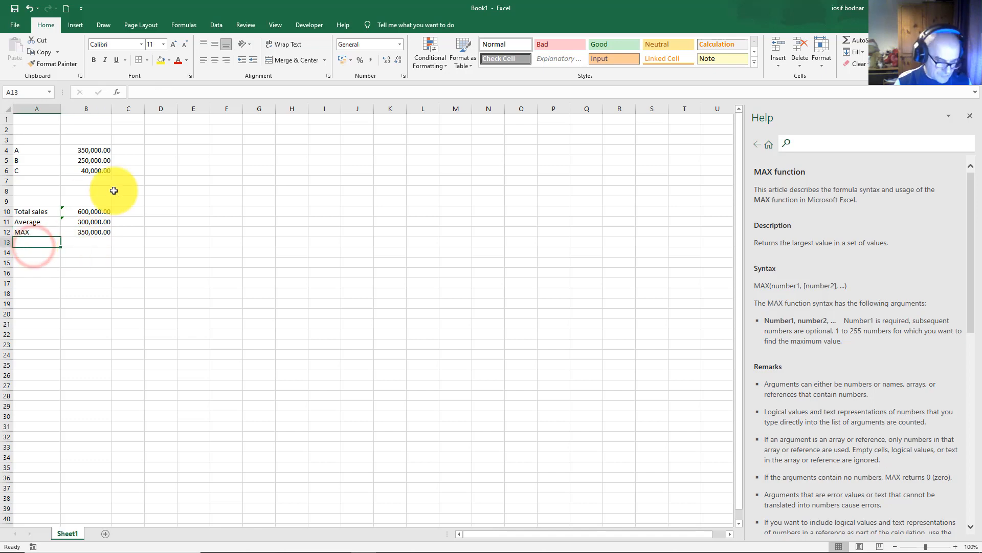
{"action": "type", "text": "MIN"}
{"action": "key", "text": "Tab"}
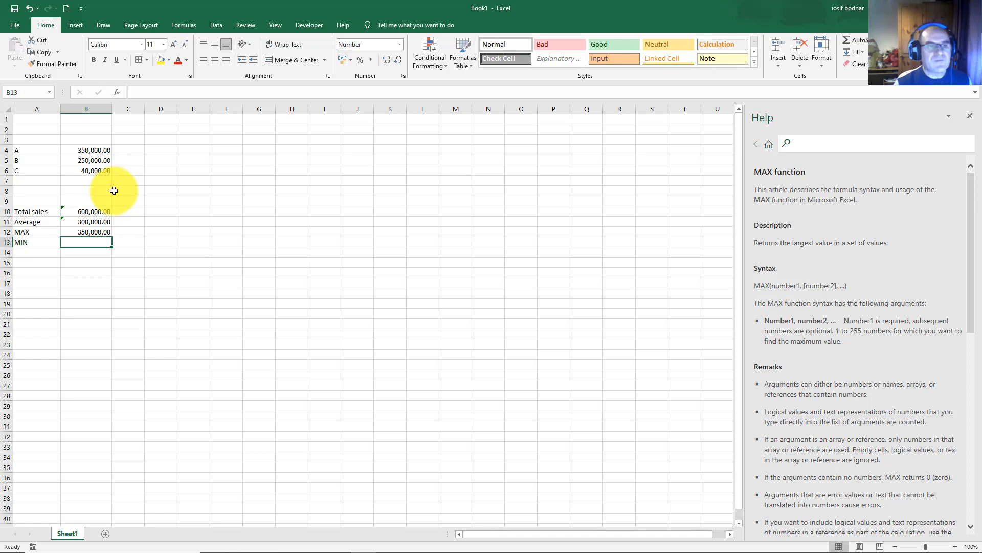
Step: Enter a MIN formula over B4:B6 in B13, accepting the function from the AutoComplete suggestions
{"action": "type", "text": "="}
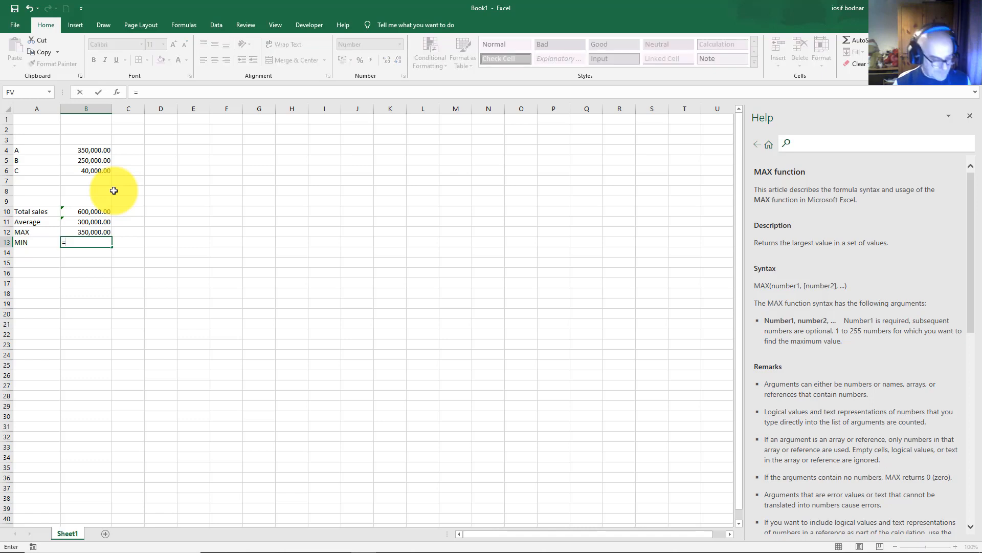
{"action": "type", "text": "M"}
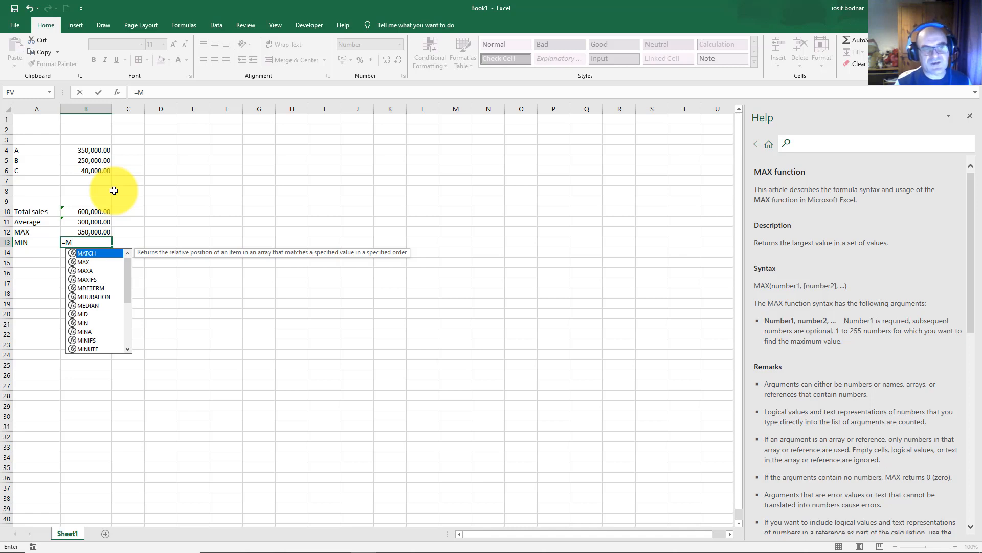
{"action": "type", "text": "I"}
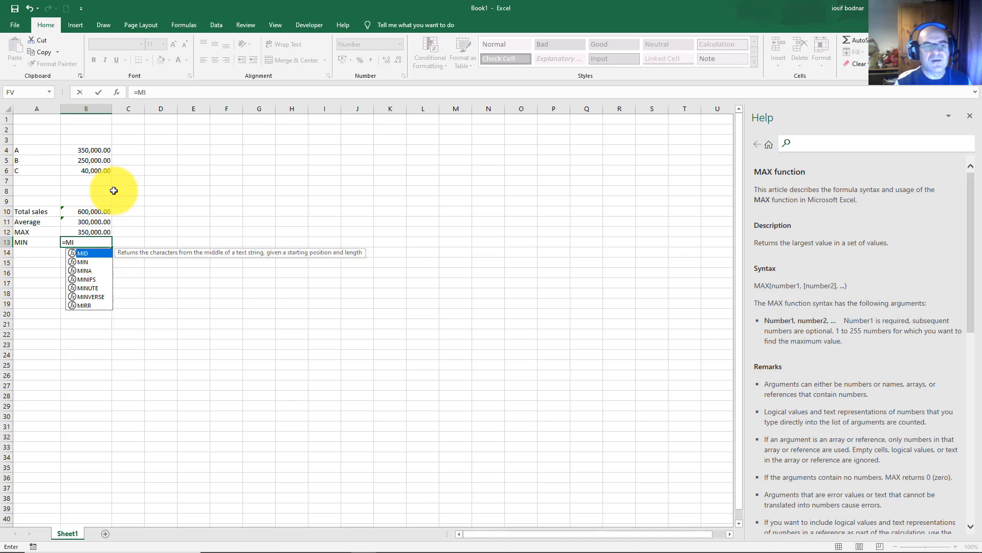
{"action": "double_click", "coordinate": [83, 262]}
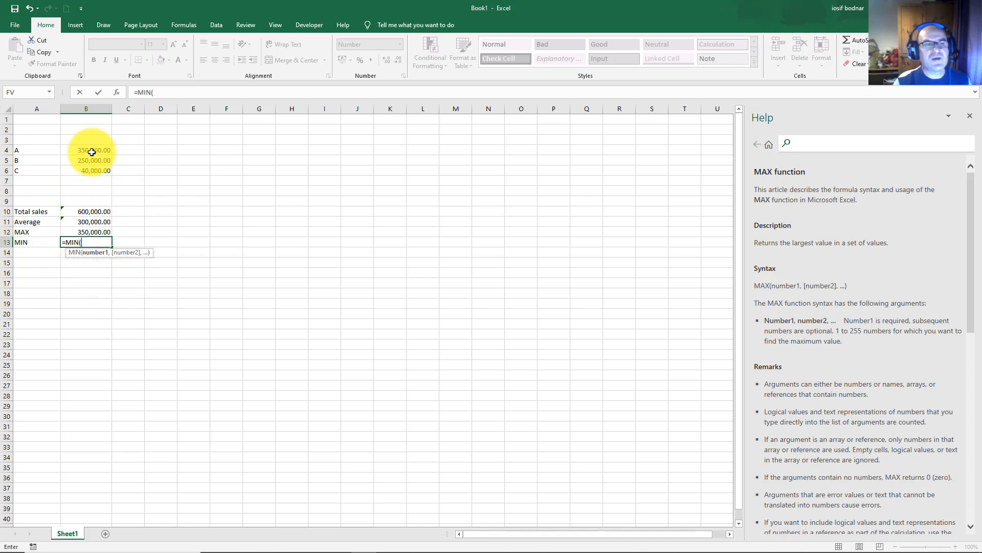
{"action": "left_click", "coordinate": [92, 150]}
{"action": "left_click_drag", "start_coordinate": [107, 160], "coordinate": [111, 173]}
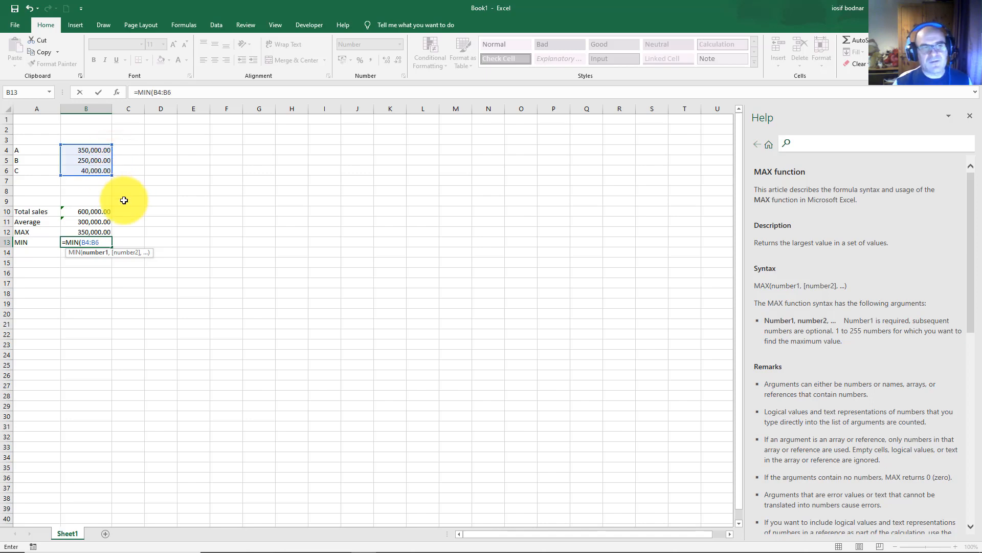
{"action": "key", "text": "Return"}
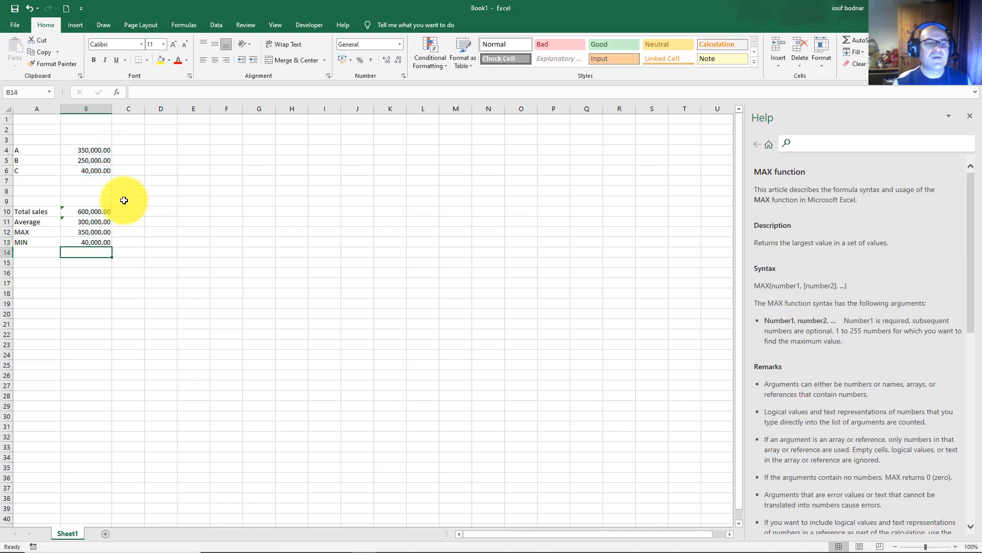
Step: Review the MIN formula in B13 and its referenced range, view the function's help article, and close the help and the formula unchanged
{"action": "left_click", "coordinate": [100, 242]}
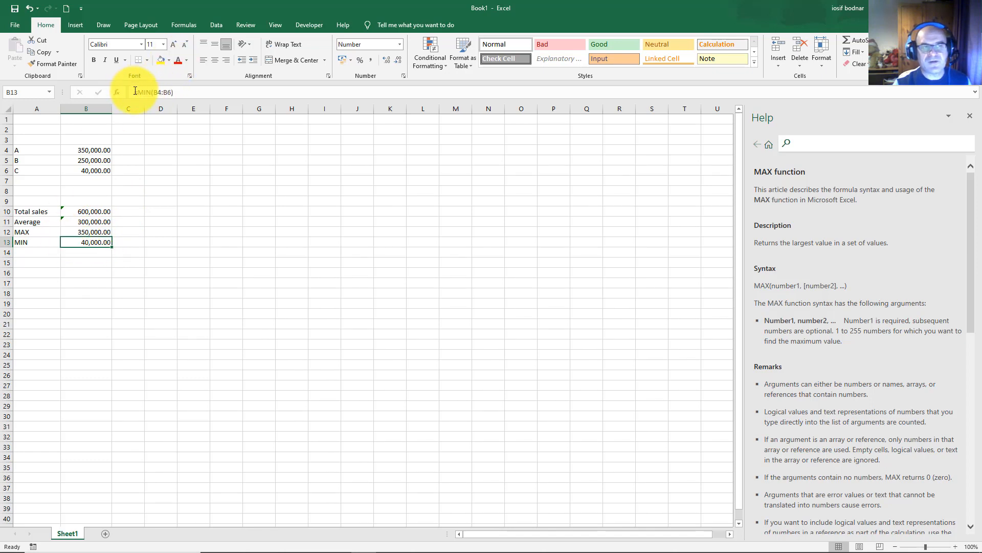
{"action": "double_click", "coordinate": [96, 241]}
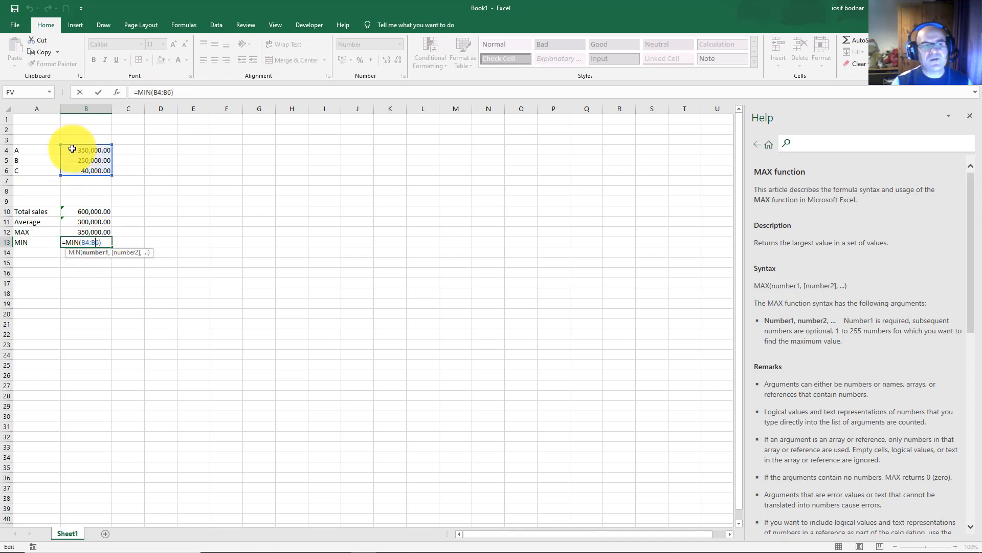
{"action": "left_click_drag", "start_coordinate": [72, 148], "coordinate": [83, 171]}
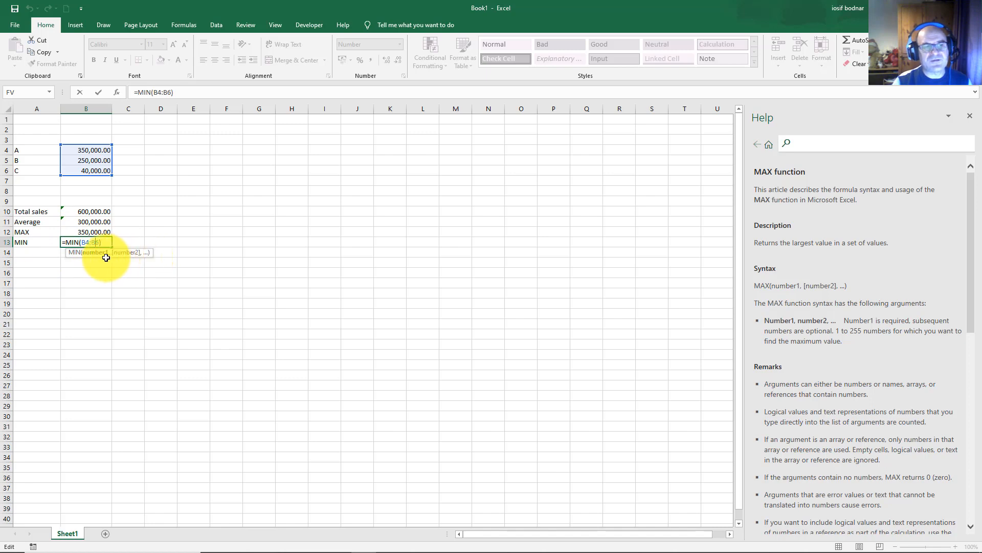
{"action": "left_click", "coordinate": [78, 257]}
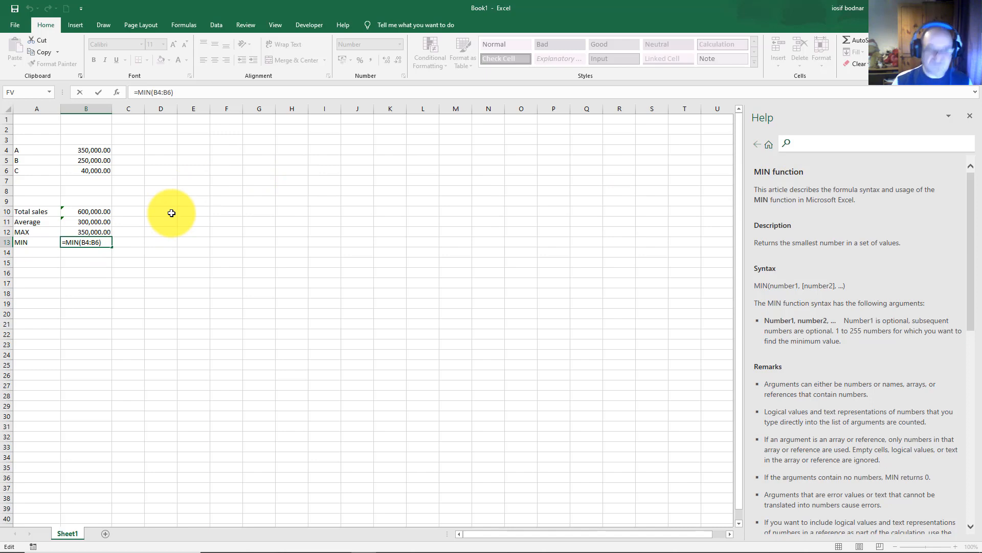
{"action": "left_click", "coordinate": [969, 116]}
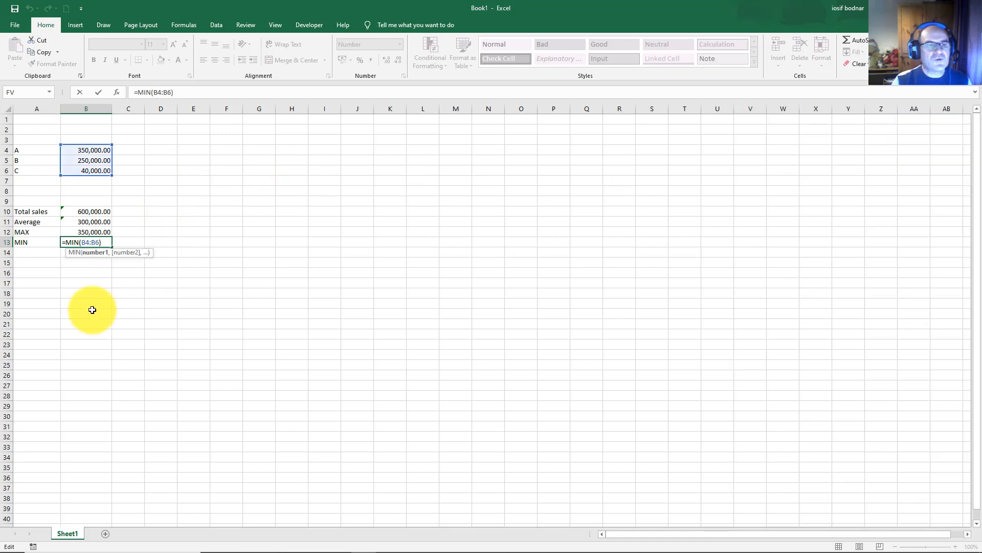
{"action": "key", "text": "Return"}
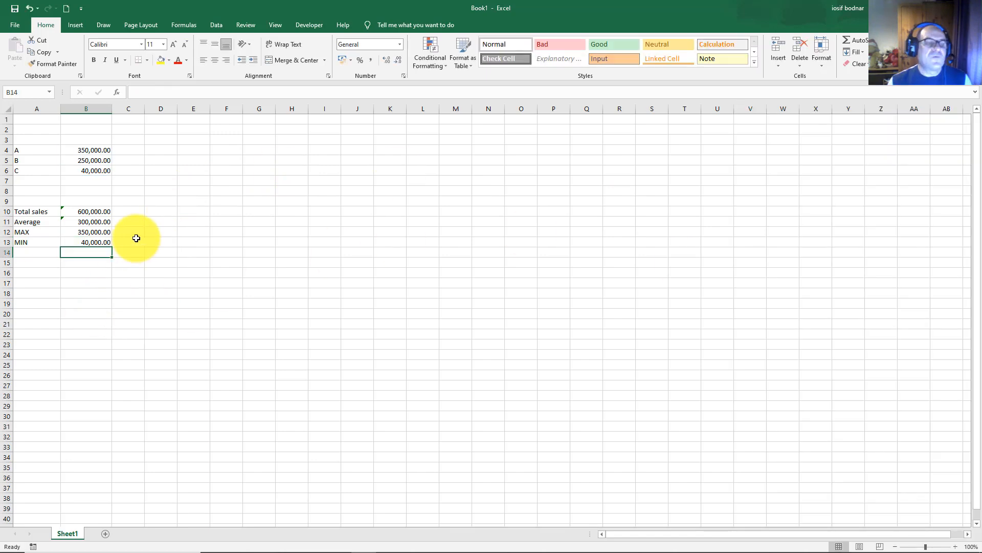